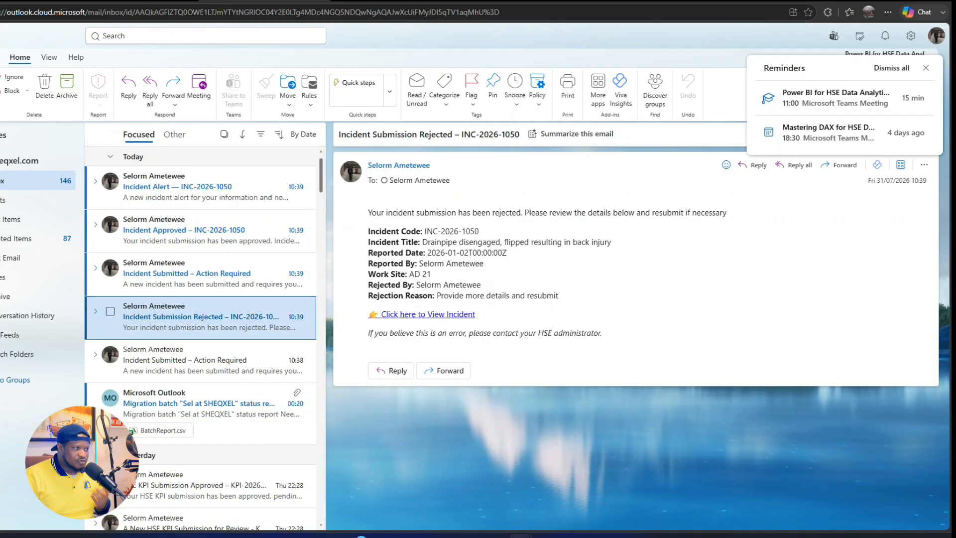
# Read the notification e-mails for INC-2026-1050, checking the role named in each escalation, alert and submission message.
pyautogui.click(268, 230)
pyautogui.click(242, 194)
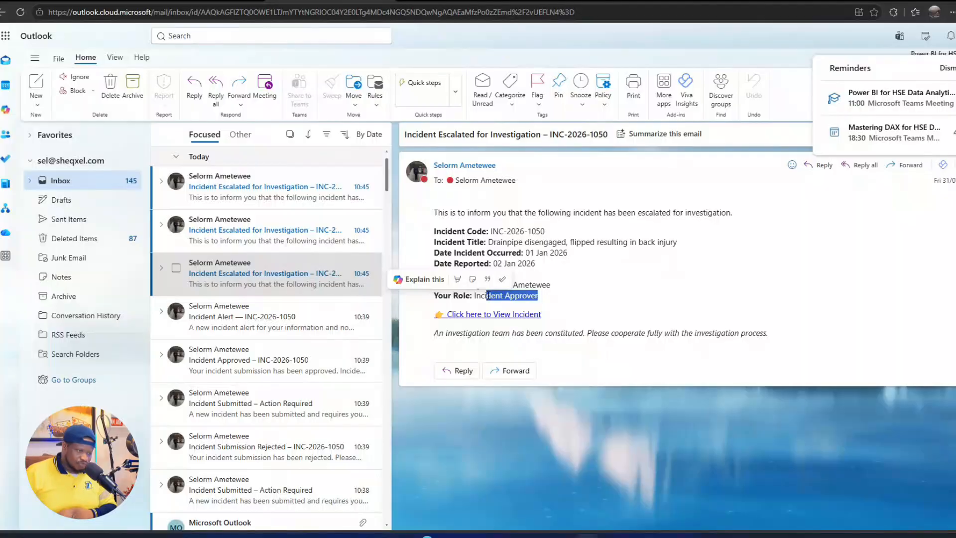
pyautogui.click(278, 231)
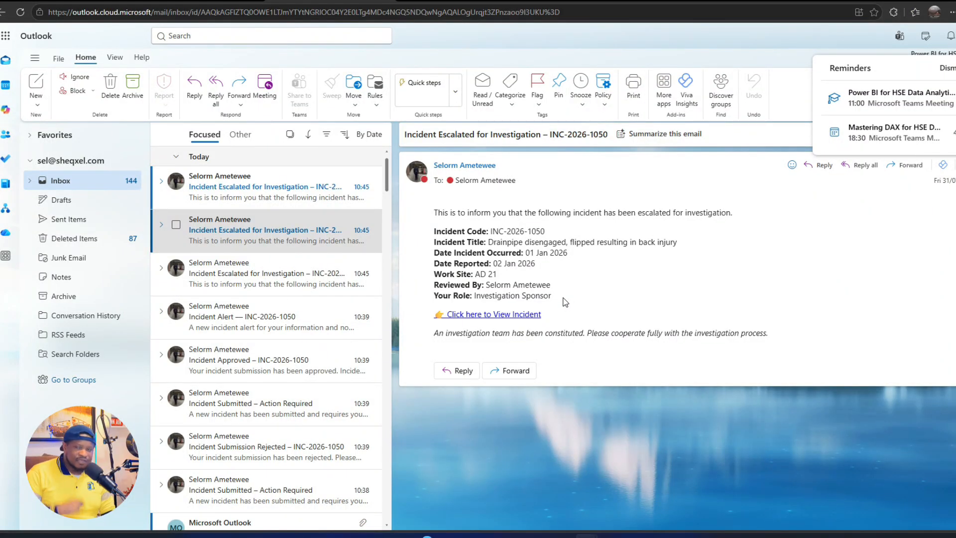
pyautogui.click(264, 320)
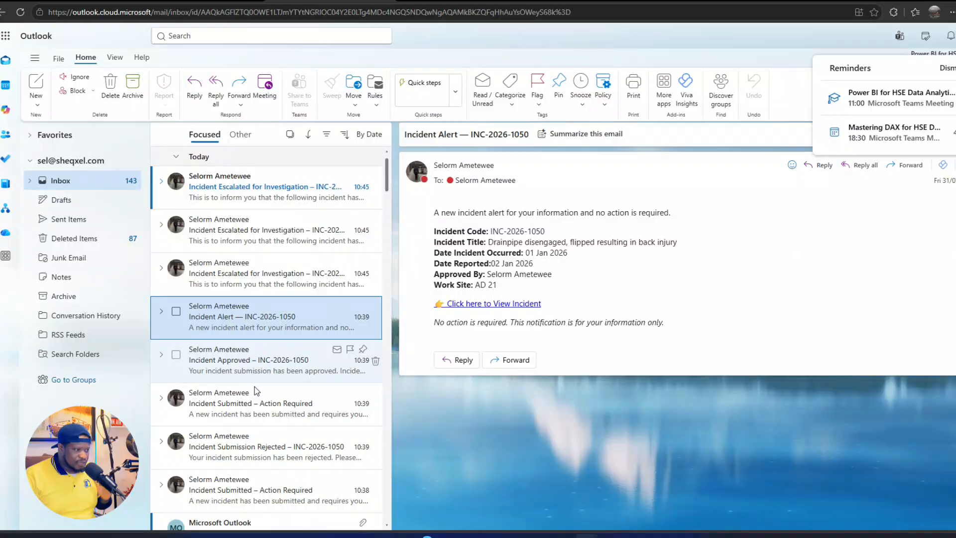
pyautogui.click(256, 387)
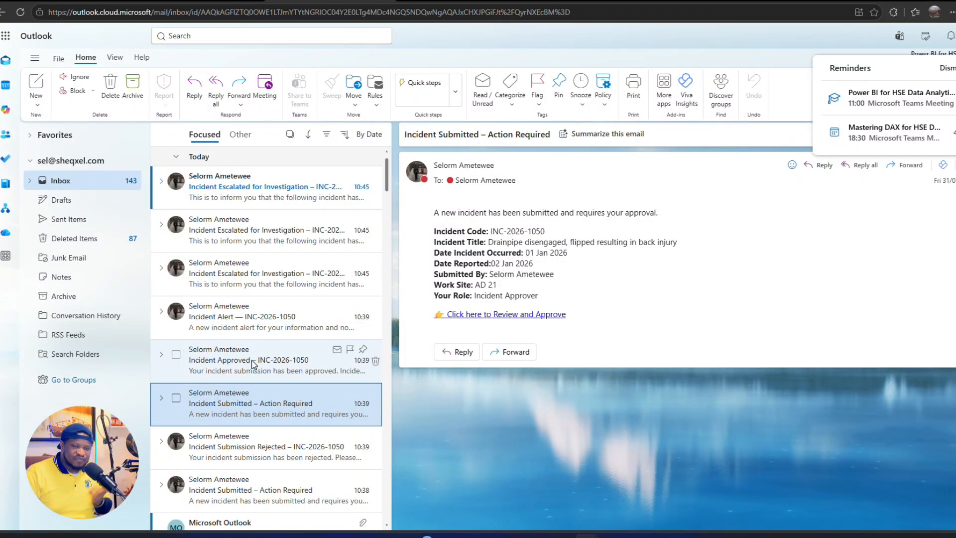
pyautogui.click(255, 197)
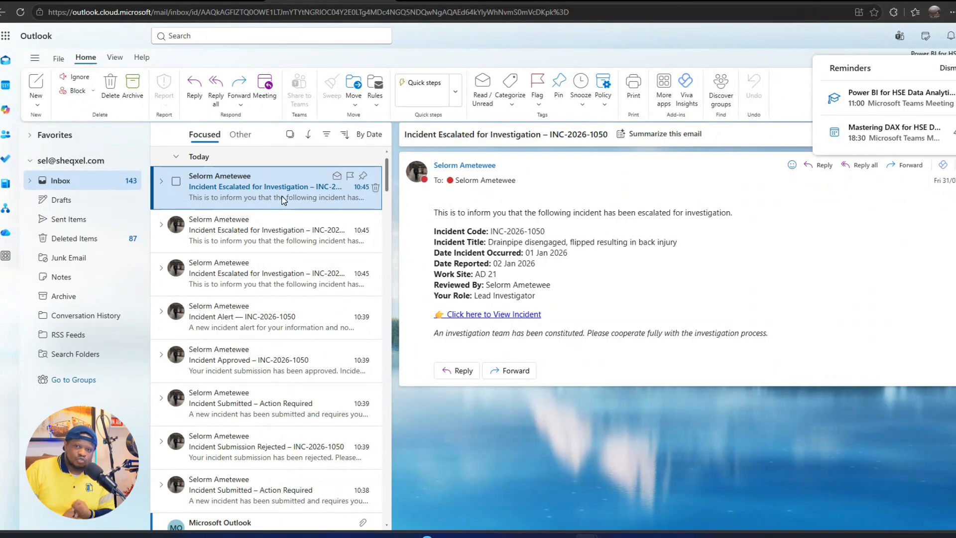
pyautogui.click(278, 230)
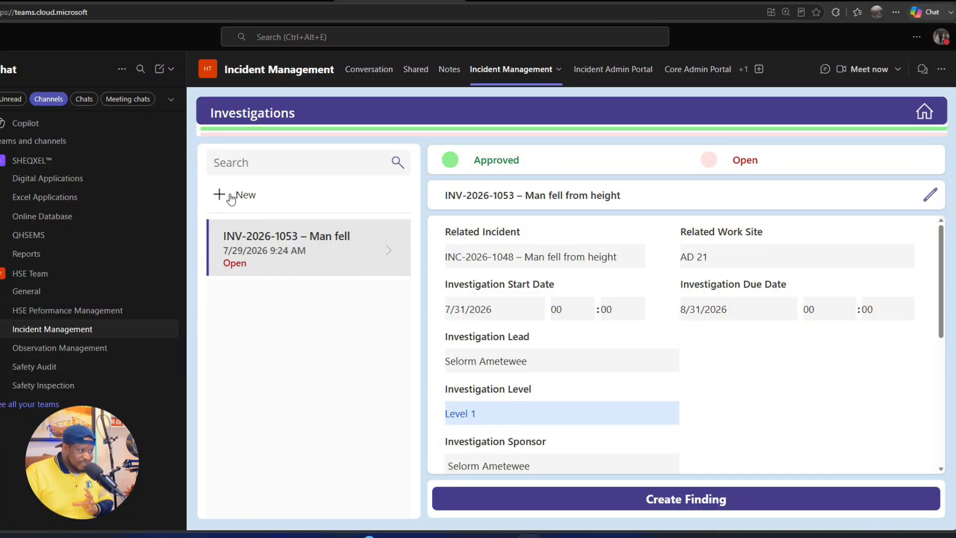
# In the Teams Incident Management app, start a new investigation related to INC-2026-1050 – Drainpipe disengaged, flipped resulting in back injury.
pyautogui.click(231, 198)
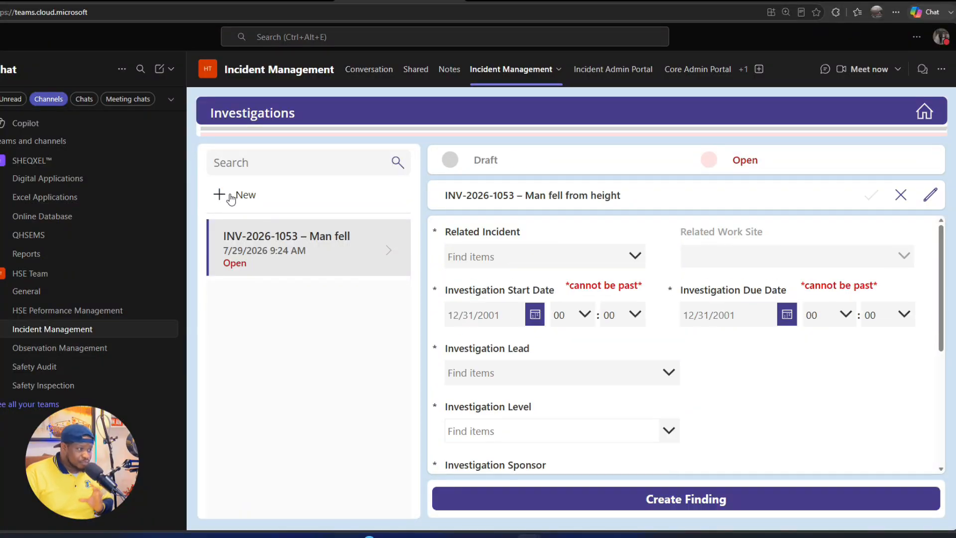
pyautogui.click(388, 250)
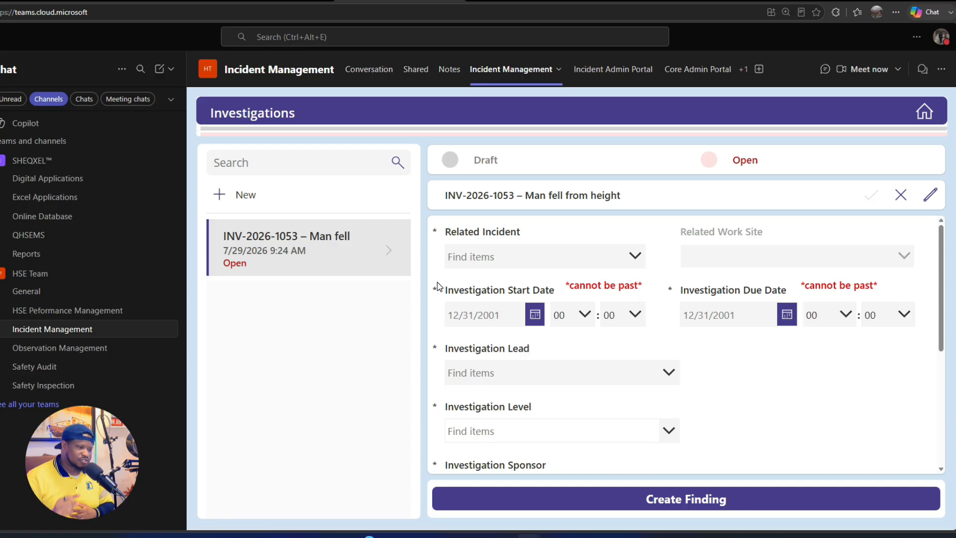
pyautogui.click(609, 256)
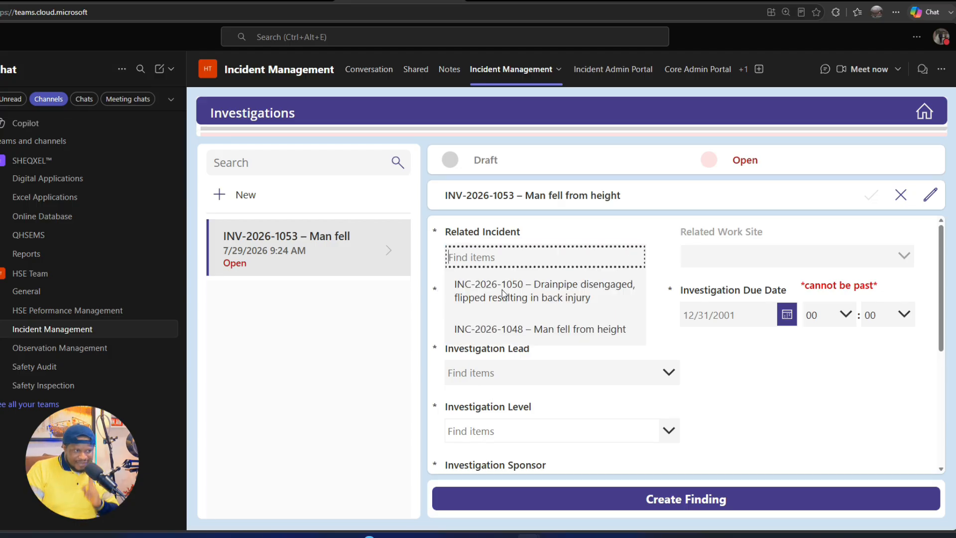
pyautogui.click(582, 297)
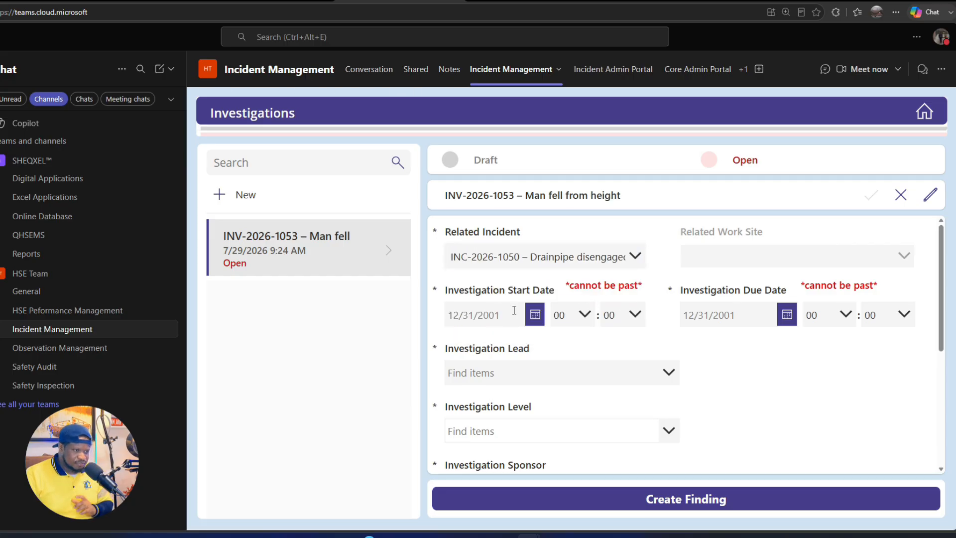
# Set the investigation start date to 8/3/2026 and the due date to 8/31/2026.
pyautogui.click(513, 310)
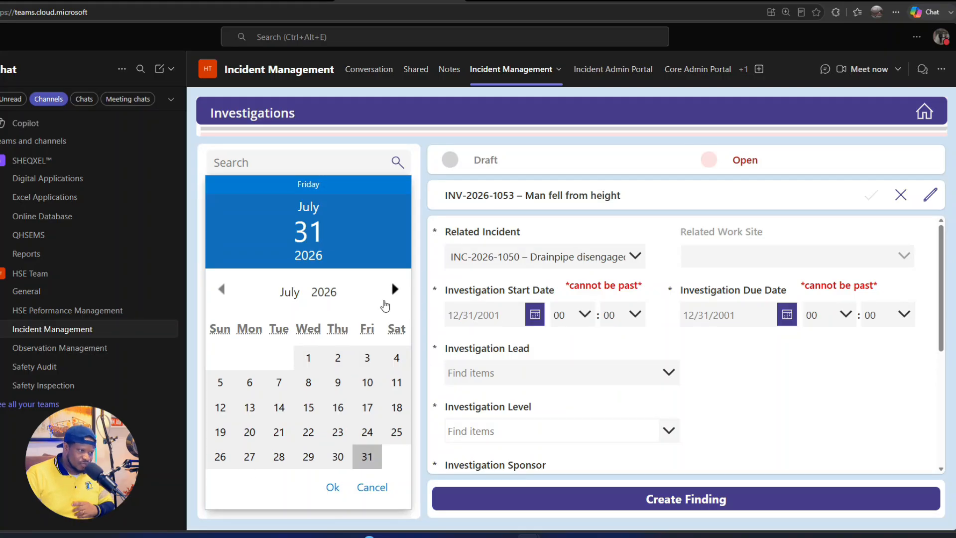
pyautogui.click(385, 303)
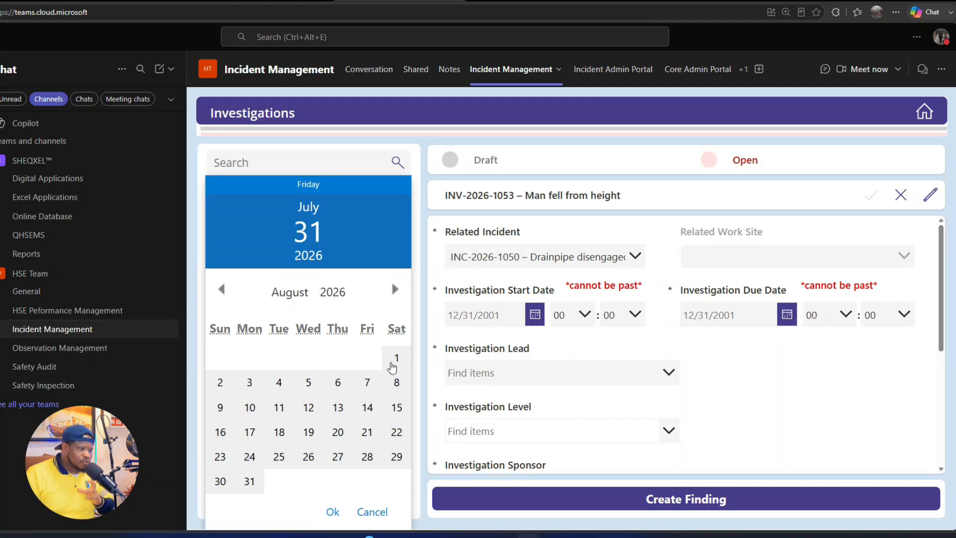
pyautogui.click(248, 382)
pyautogui.click(332, 511)
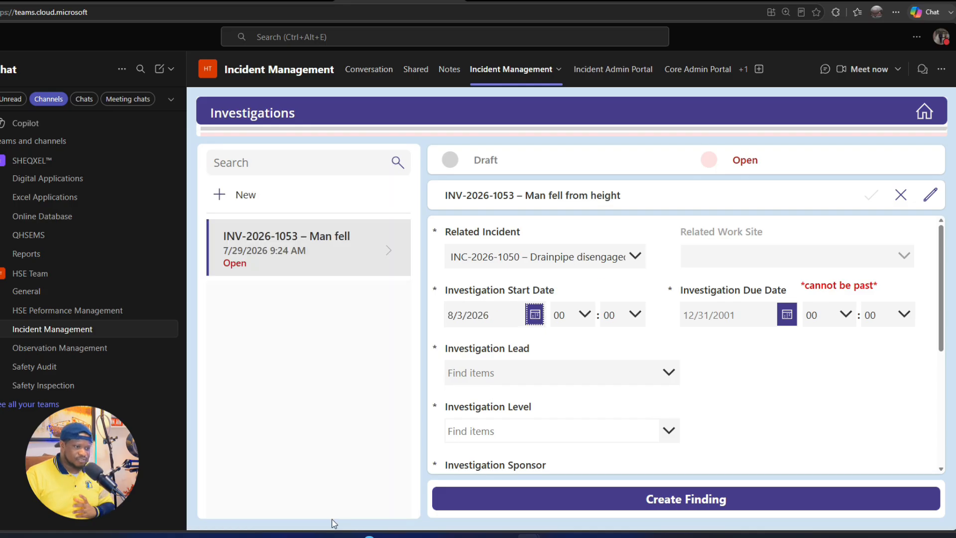
pyautogui.click(785, 316)
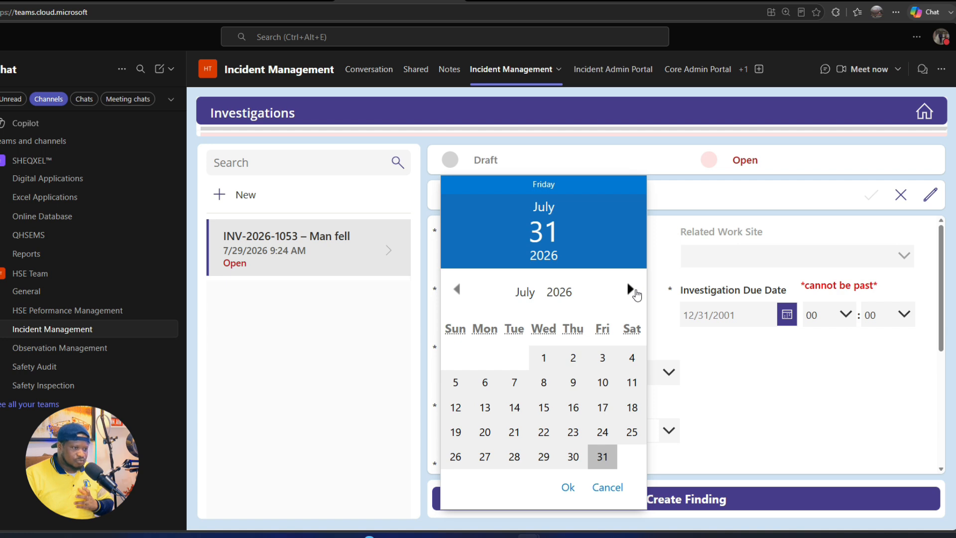
pyautogui.click(630, 289)
pyautogui.click(487, 480)
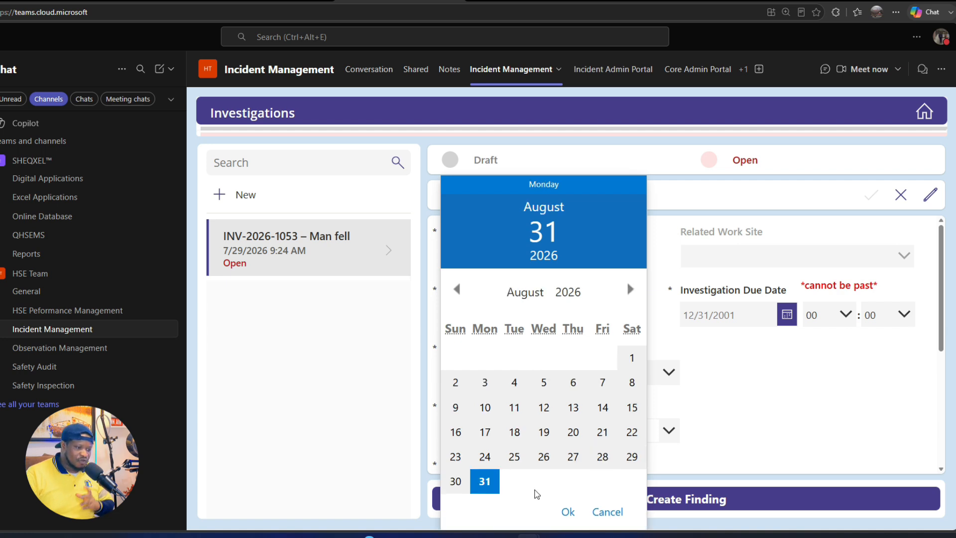
pyautogui.click(567, 511)
# Assign the available person as investigation lead and set the investigation level to Level 4.
pyautogui.click(504, 367)
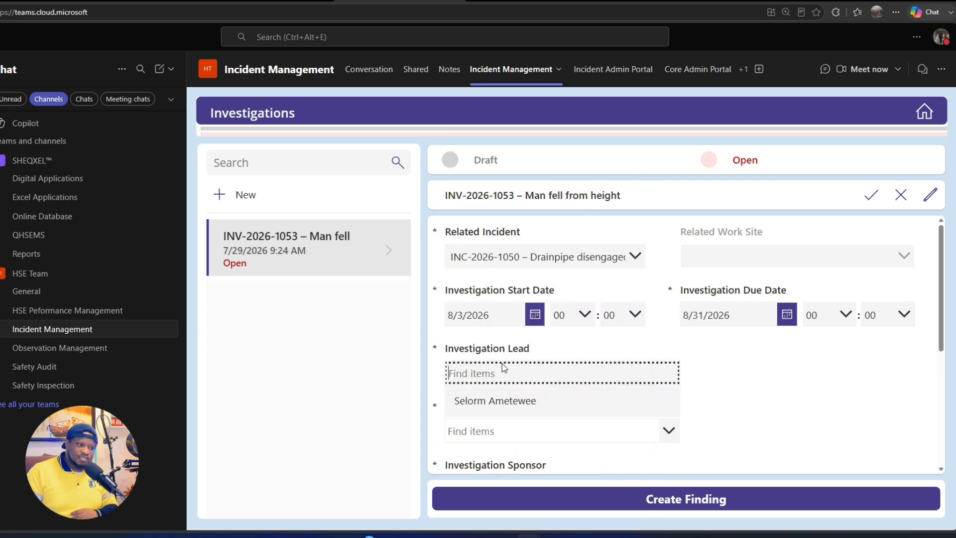
pyautogui.click(522, 401)
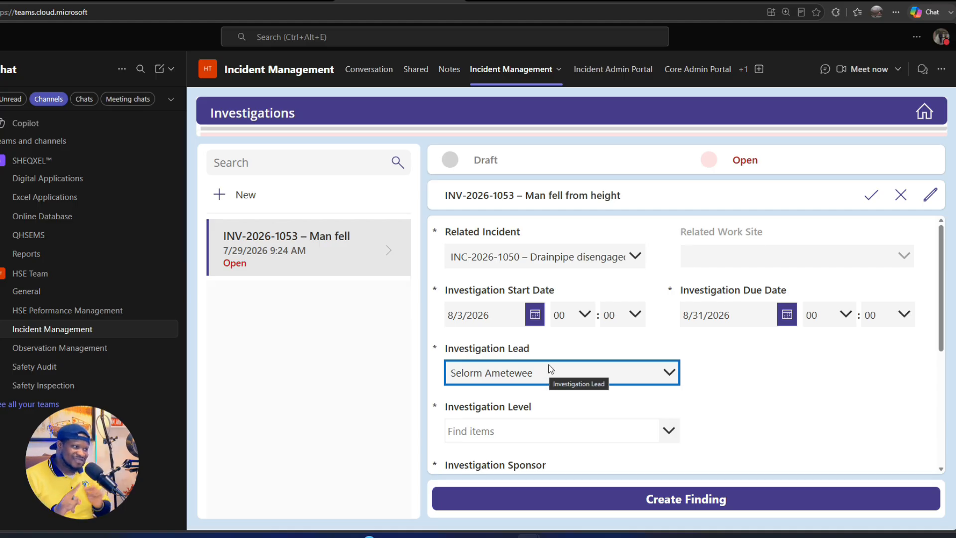
pyautogui.scroll(-3, 551, 357)
pyautogui.click(532, 324)
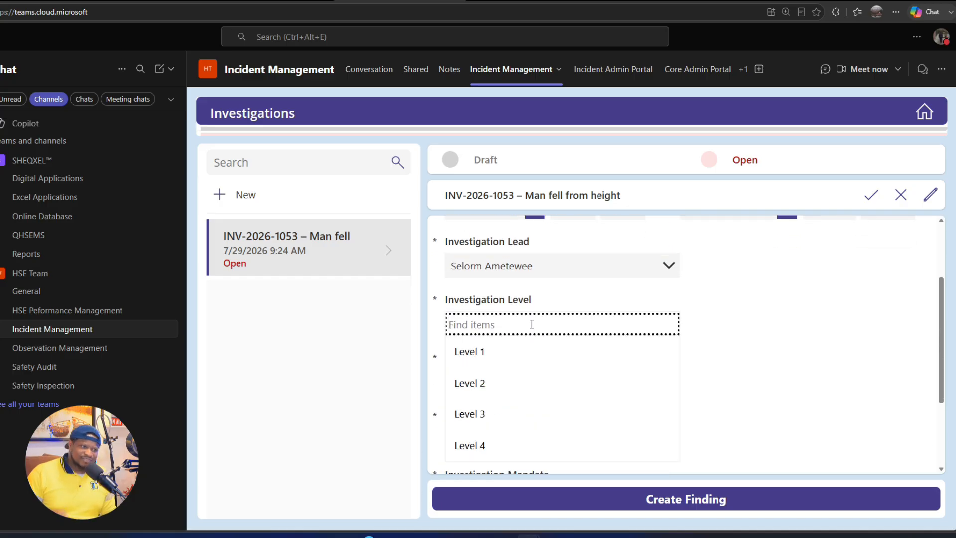
pyautogui.click(481, 437)
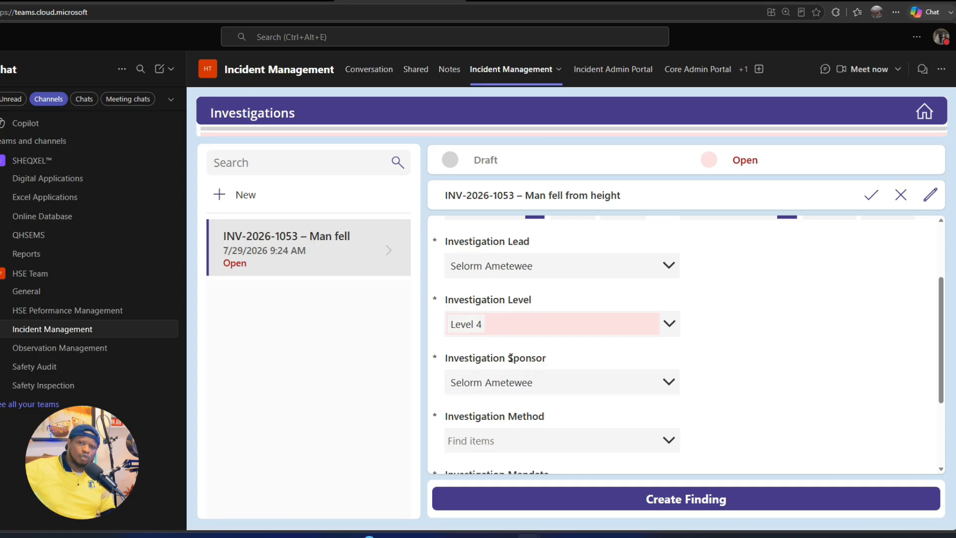
# Check the choices for the investigation sponsor and set the investigation method to TapRoot.
pyautogui.click(526, 382)
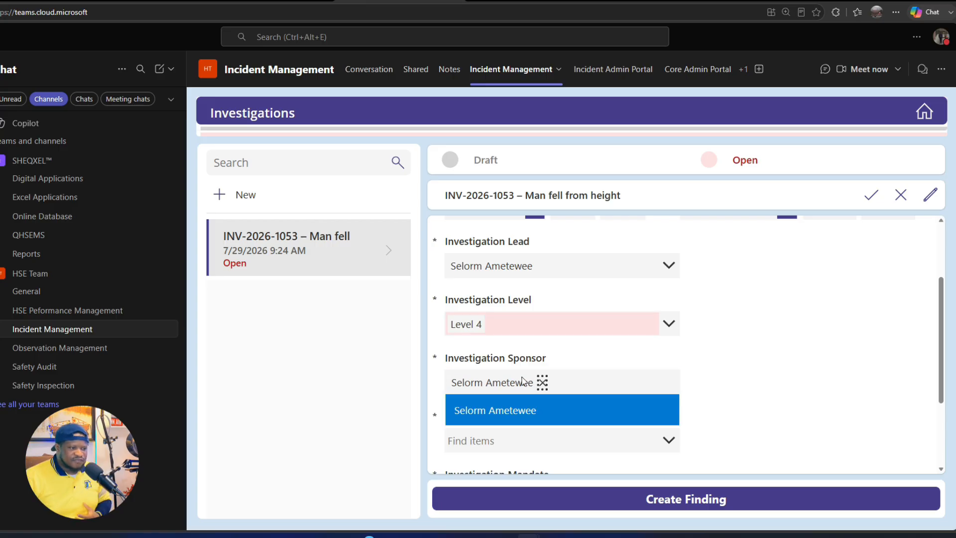
pyautogui.click(693, 370)
pyautogui.scroll(-3, 689, 366)
pyautogui.click(583, 321)
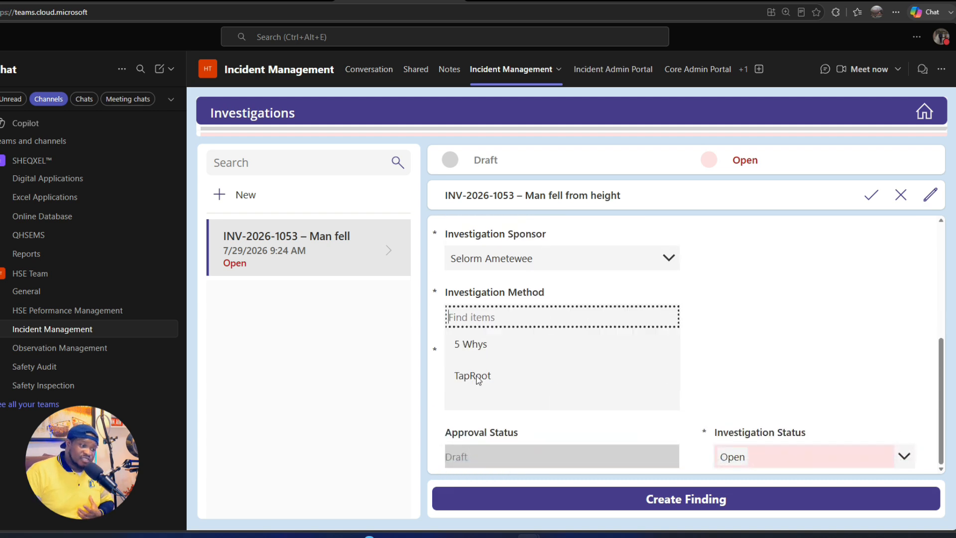
pyautogui.click(476, 376)
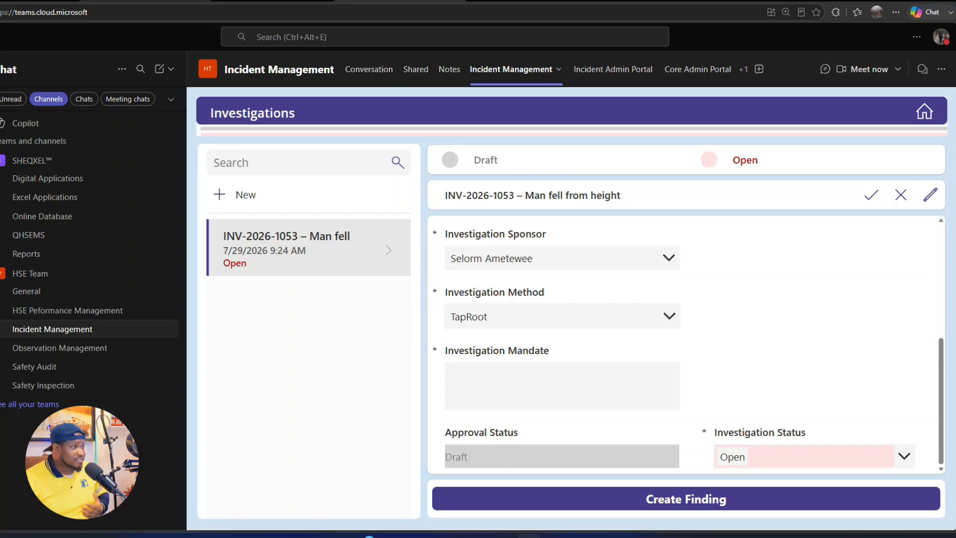
# Switch to Incident Administration in Power Apps and examine the investigation setup records, including the investigation levels.
pyautogui.click(144, 1)
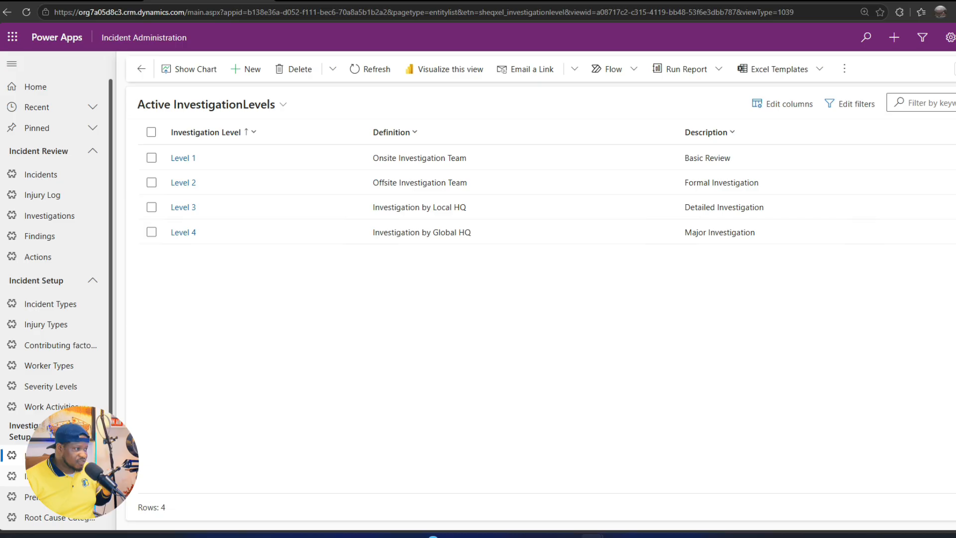
pyautogui.click(40, 475)
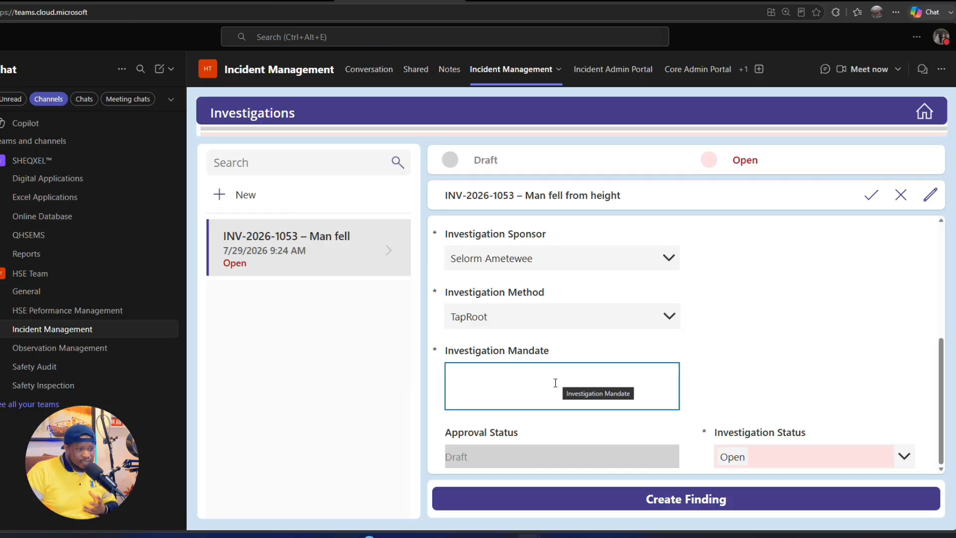
# Back in Teams, enter the investigation mandate "We hereby conduction to ascertain the root cause and share by the set target date.".
pyautogui.click(555, 383)
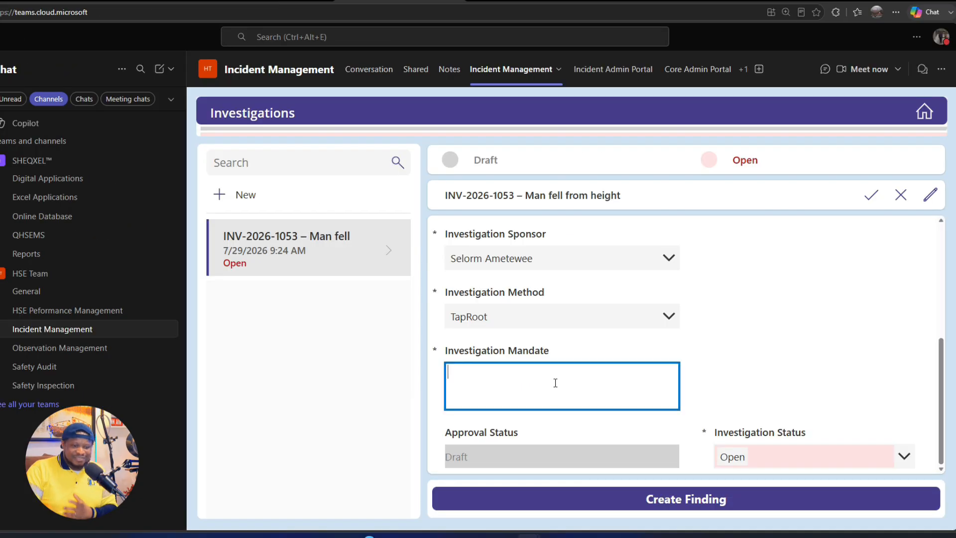
pyautogui.write('We hereb')
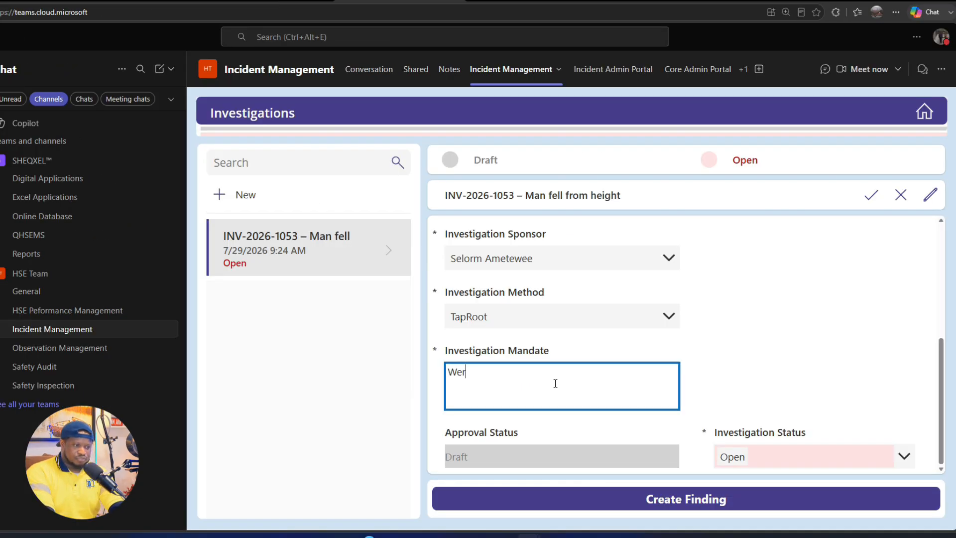
pyautogui.write('y conductuib')
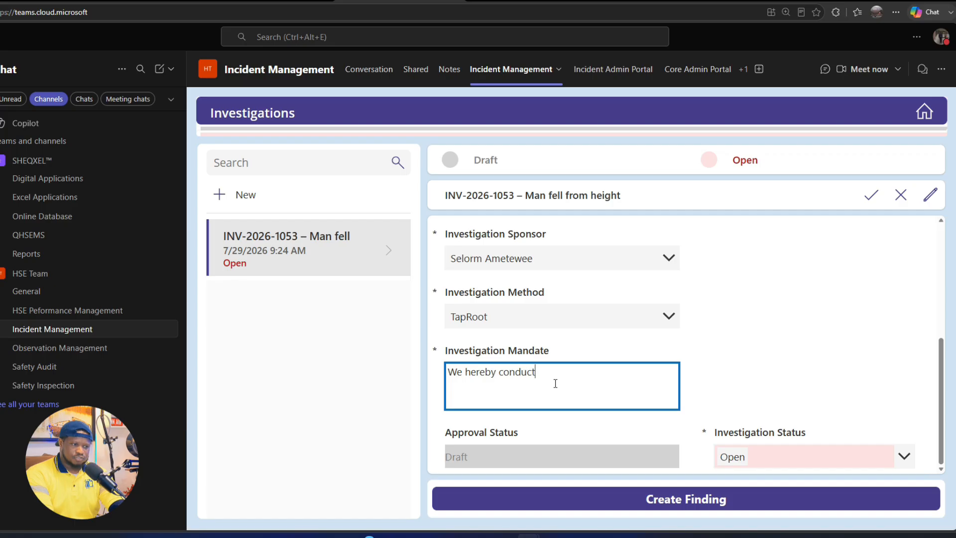
pyautogui.press('BackSpace')
pyautogui.press('BackSpace')
pyautogui.press('BackSpace')
pyautogui.write('ion to ascer')
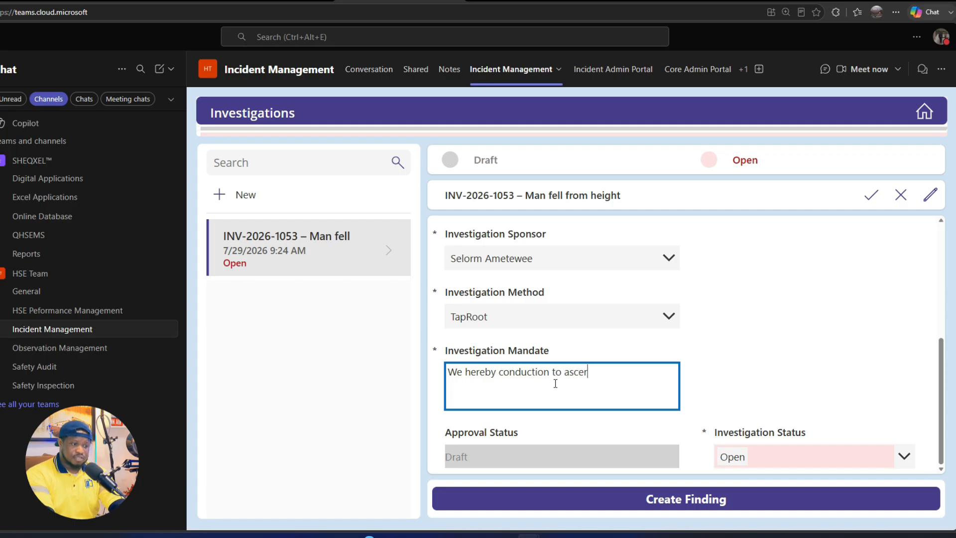
pyautogui.write('taub if')
pyautogui.press('BackSpace')
pyautogui.press('BackSpace')
pyautogui.press('BackSpace')
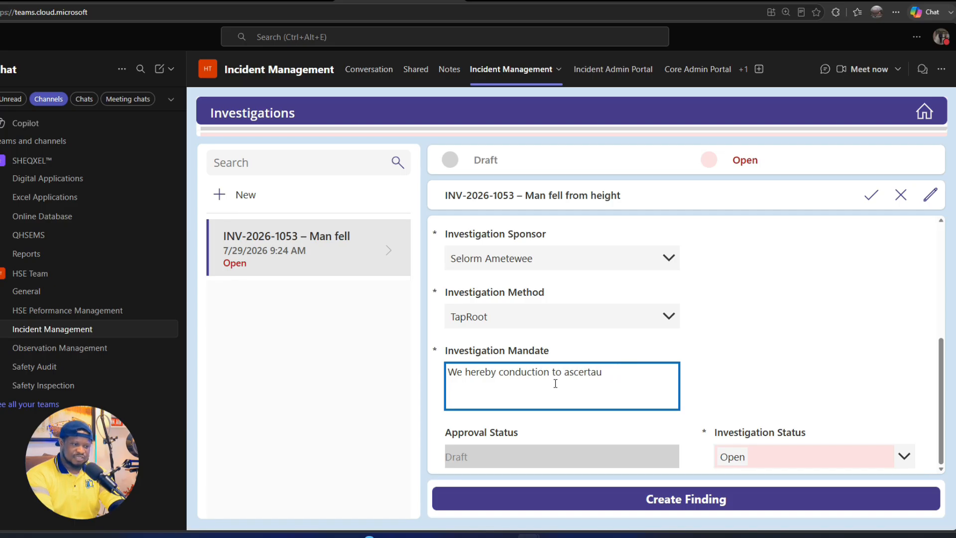
pyautogui.press('BackSpace')
pyautogui.write('in the root cause and share by target')
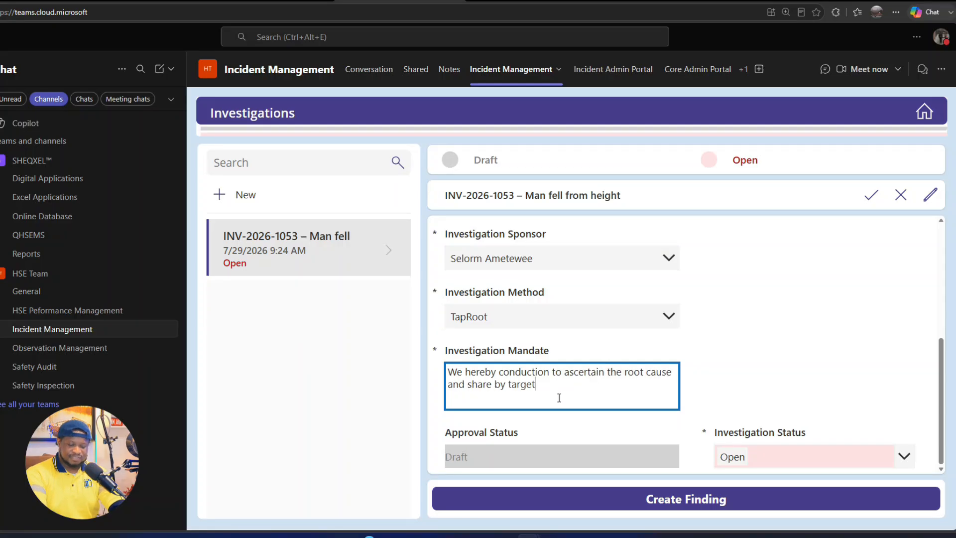
pyautogui.press('BackSpace')
pyautogui.press('BackSpace')
pyautogui.press('BackSpace')
pyautogui.press('BackSpace')
pyautogui.press('BackSpace')
pyautogui.press('BackSpace')
pyautogui.write('the set target date.')
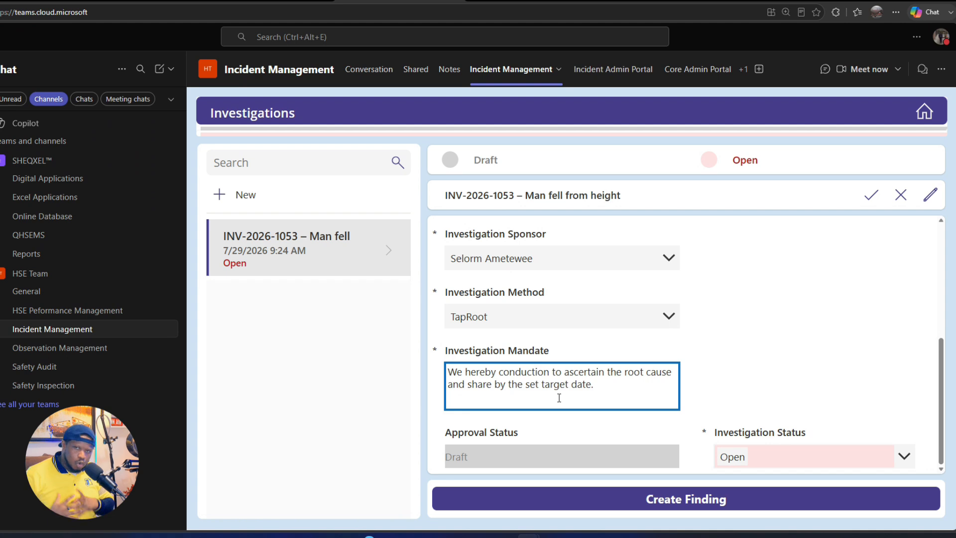
pyautogui.click(711, 365)
# Save the new investigation as a draft and open its record from the investigations list.
pyautogui.scroll(5, 722, 366)
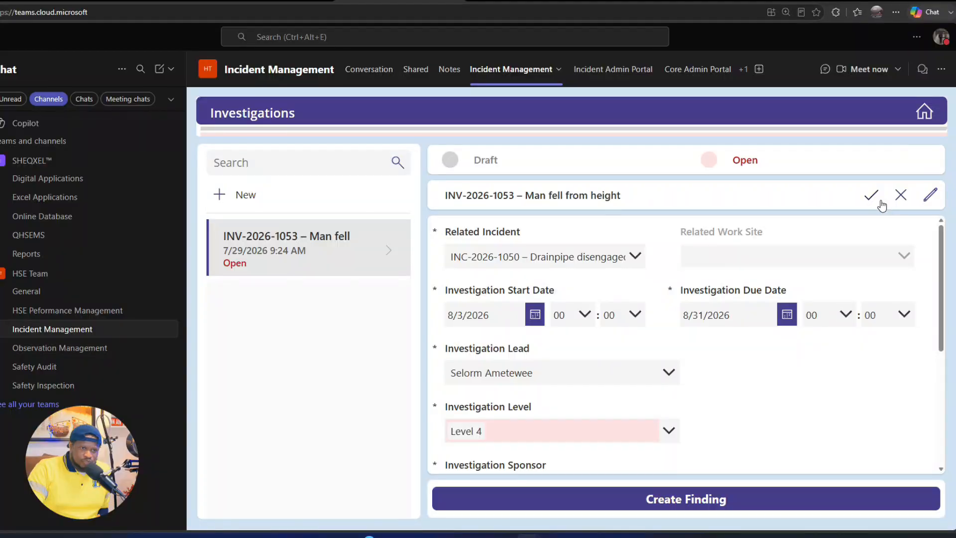
pyautogui.click(871, 196)
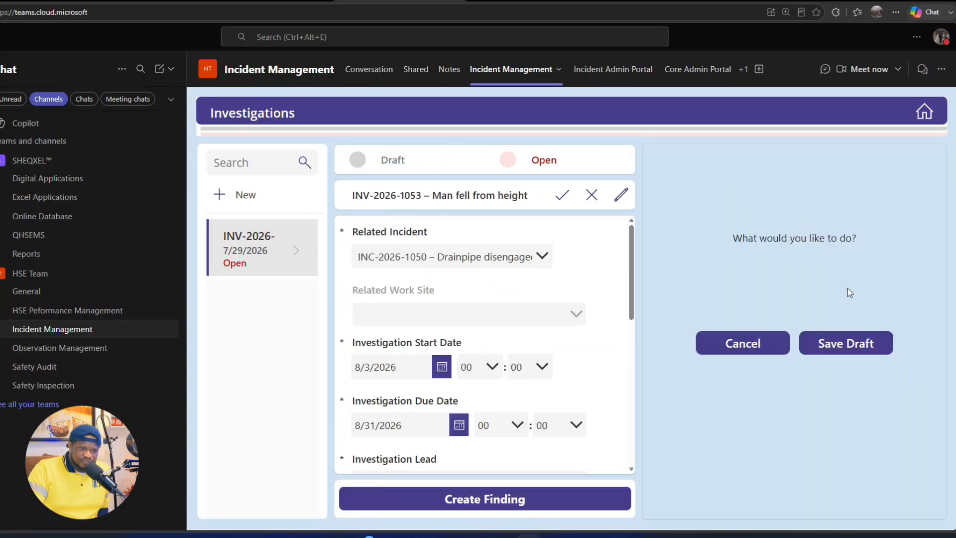
pyautogui.click(835, 344)
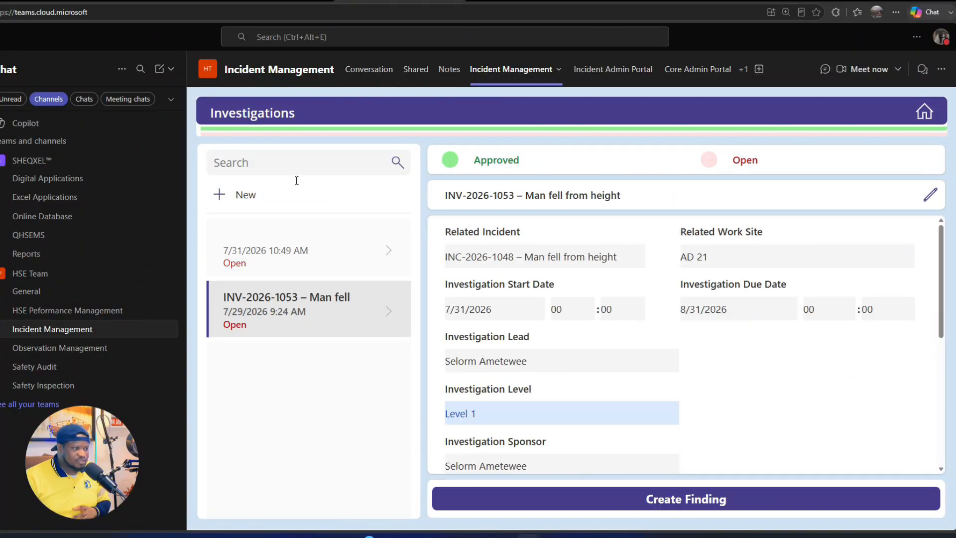
pyautogui.click(327, 241)
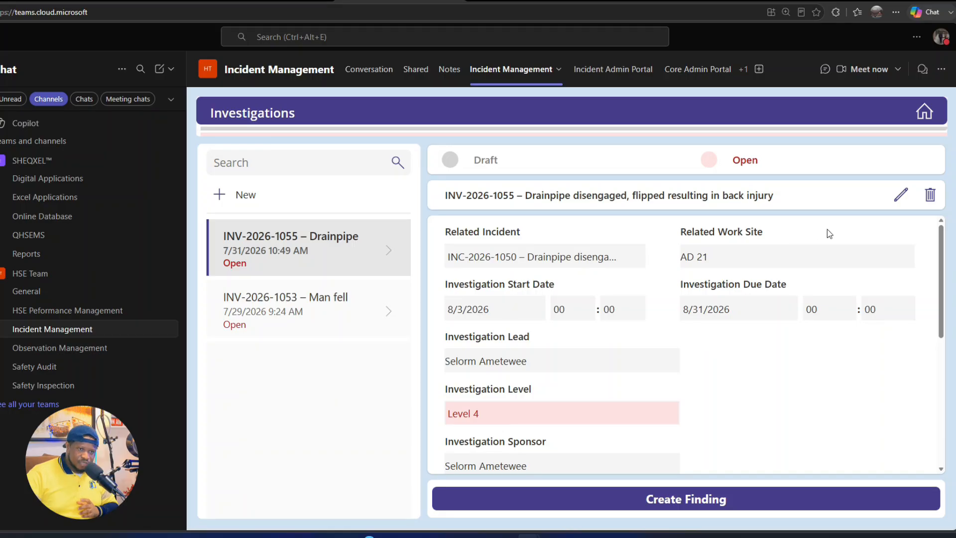
# Submit the draft investigation INV-2026-1055 for approval and open the Workflows chat to handle its approval card.
pyautogui.click(900, 195)
pyautogui.click(872, 197)
pyautogui.click(881, 354)
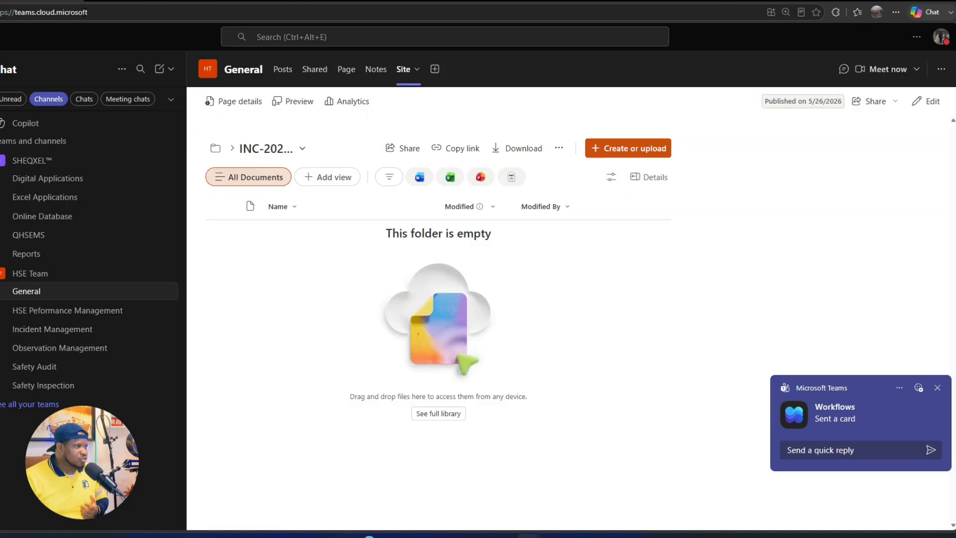
pyautogui.click(84, 99)
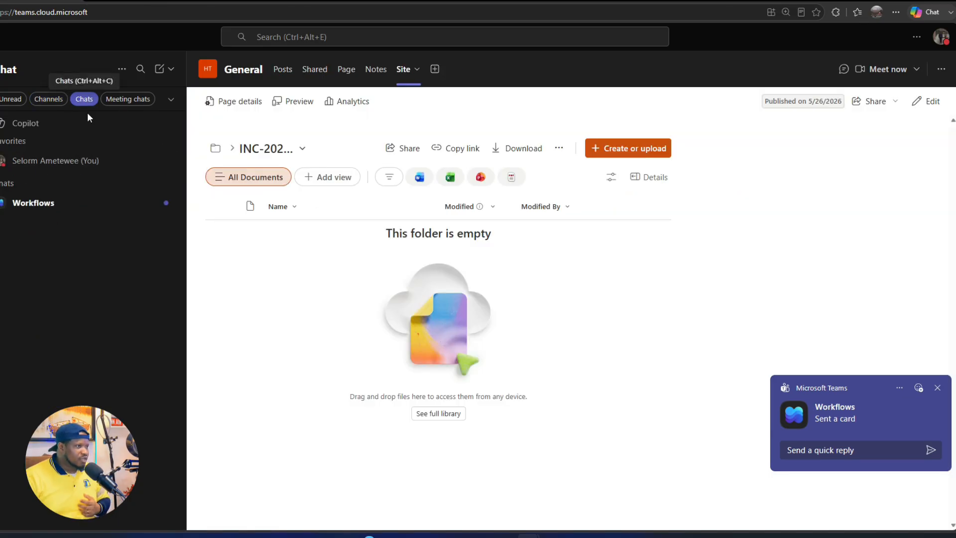
pyautogui.click(62, 203)
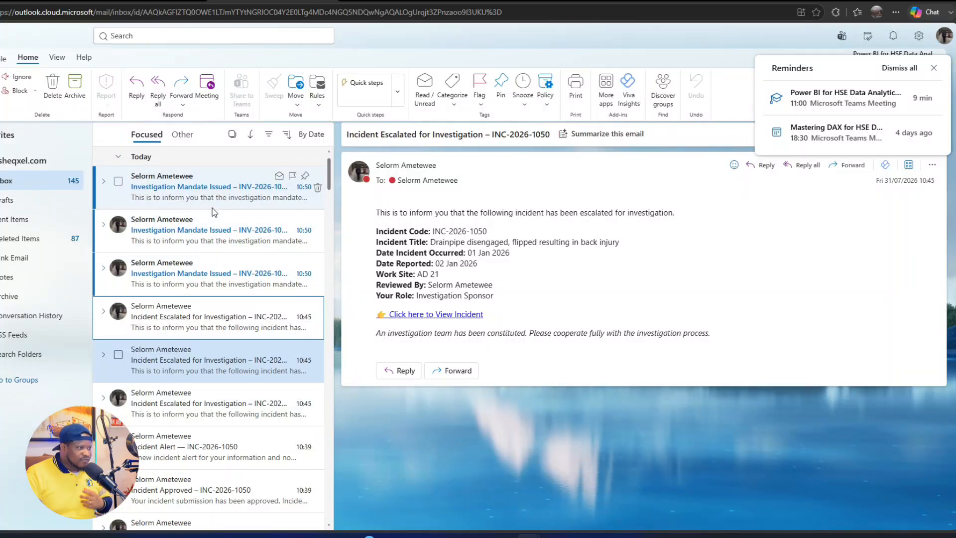
# In Outlook, open the newest Investigation Mandate Issued email for INV-2026-1055 and read the related incident details.
pyautogui.click(212, 200)
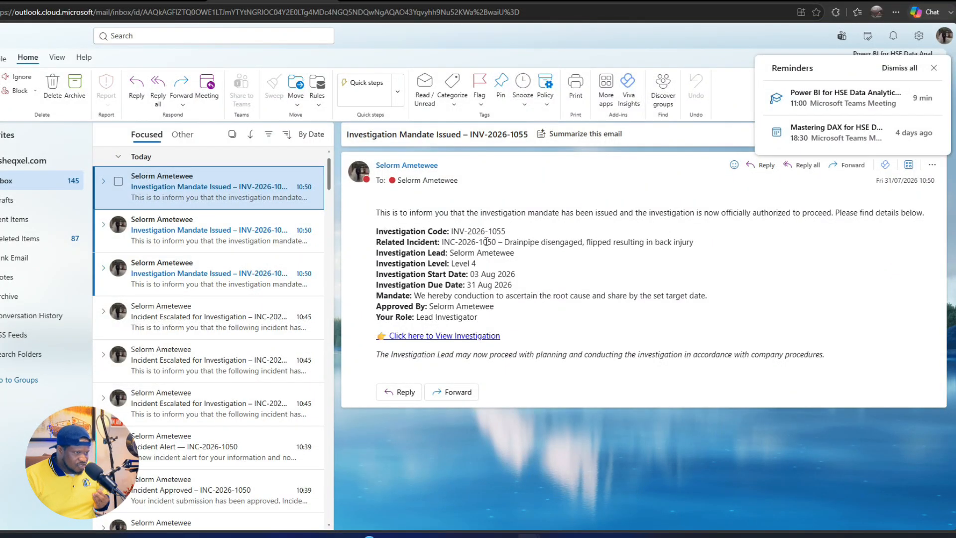
pyautogui.moveTo(516, 243); pyautogui.dragTo(696, 245)
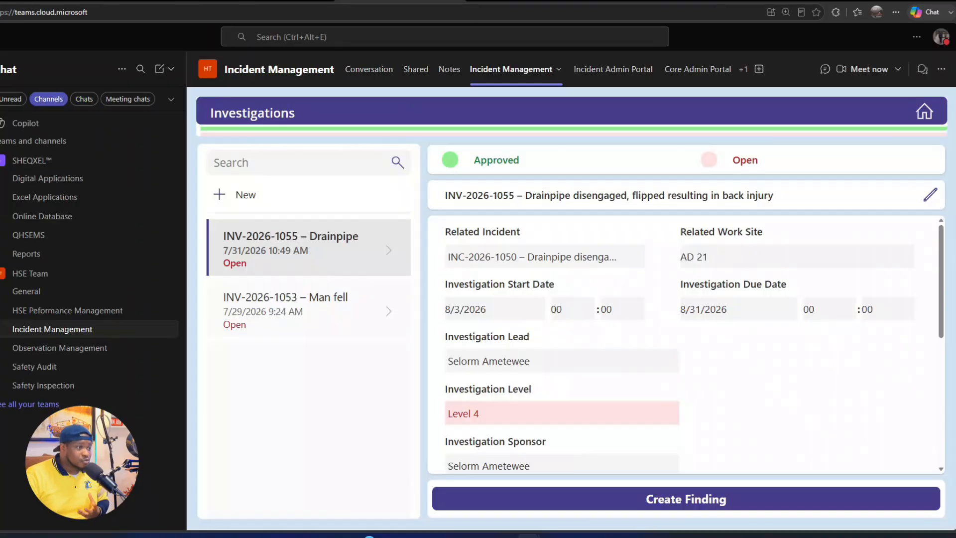
# Start a new finding from the approved investigation, with INV-2026-1055 – Drainpipe disengaged, flipped resulting in back injury as the source reference.
pyautogui.click(575, 514)
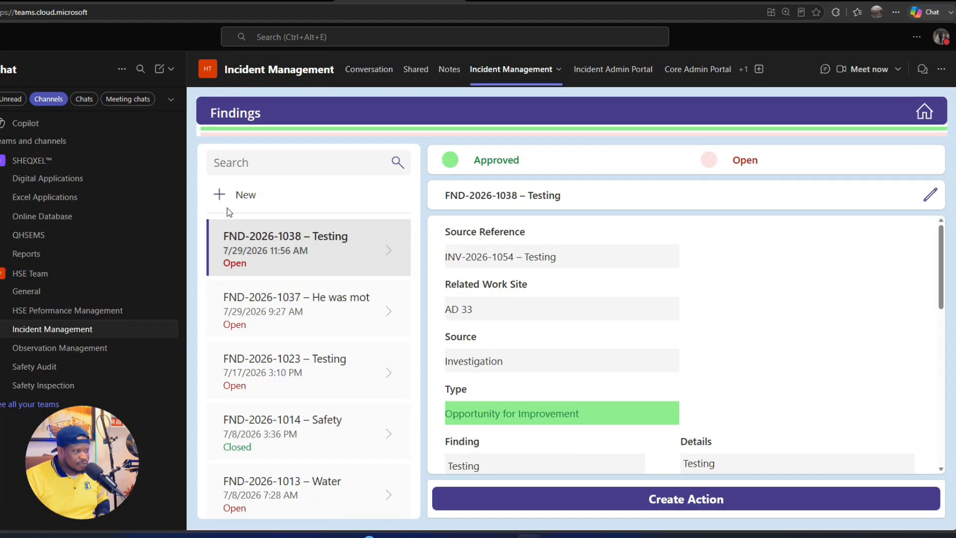
pyautogui.click(221, 195)
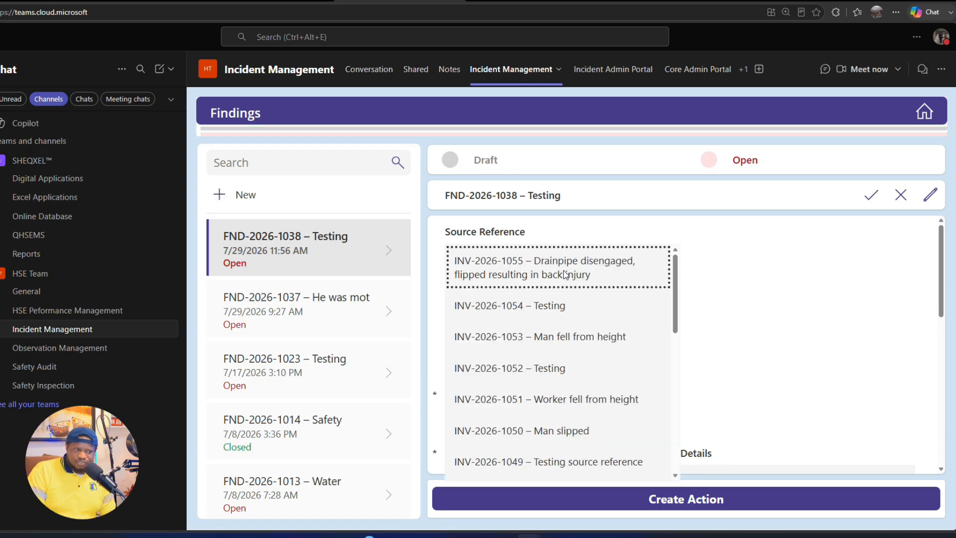
pyautogui.click(593, 272)
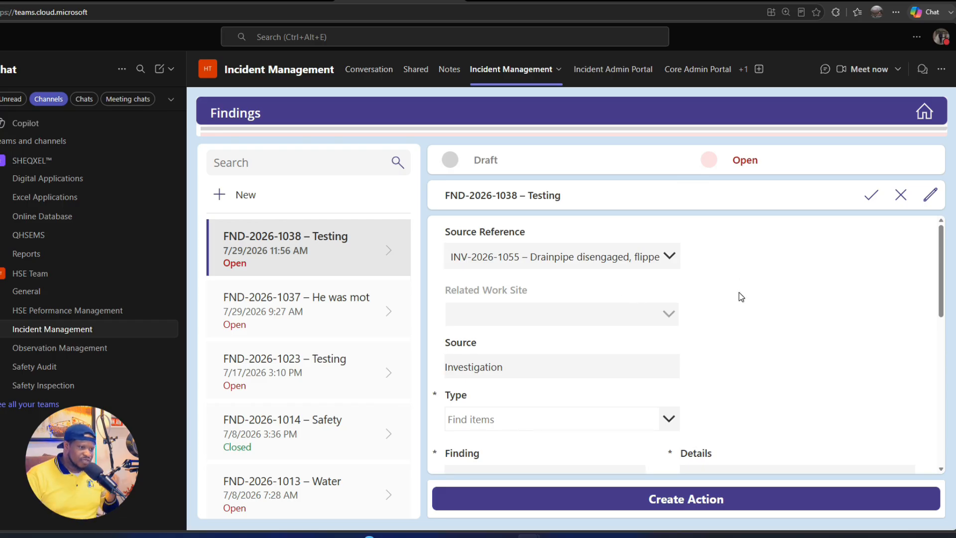
pyautogui.scroll(-2, 731, 304)
pyautogui.scroll(2, 647, 298)
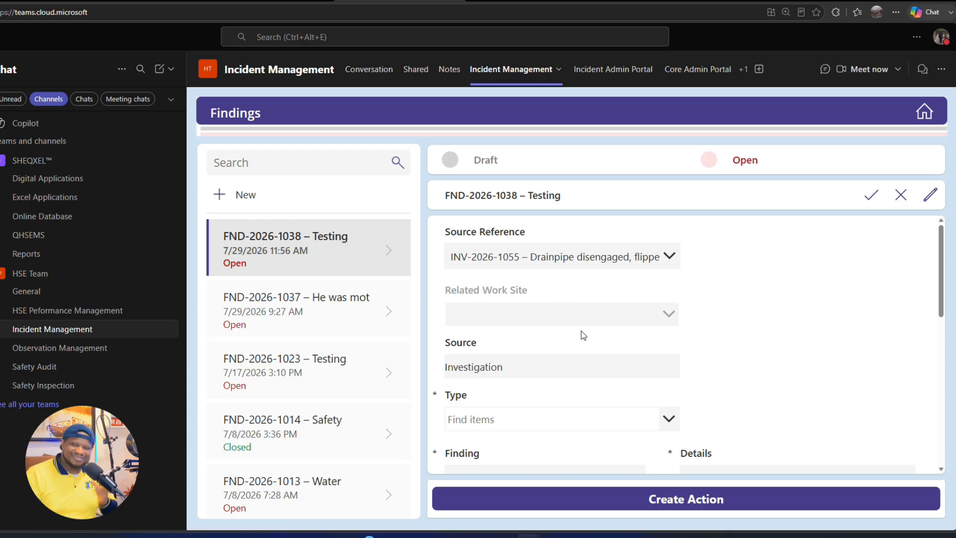
# Set the new finding's type to Observation.
pyautogui.scroll(-2, 631, 344)
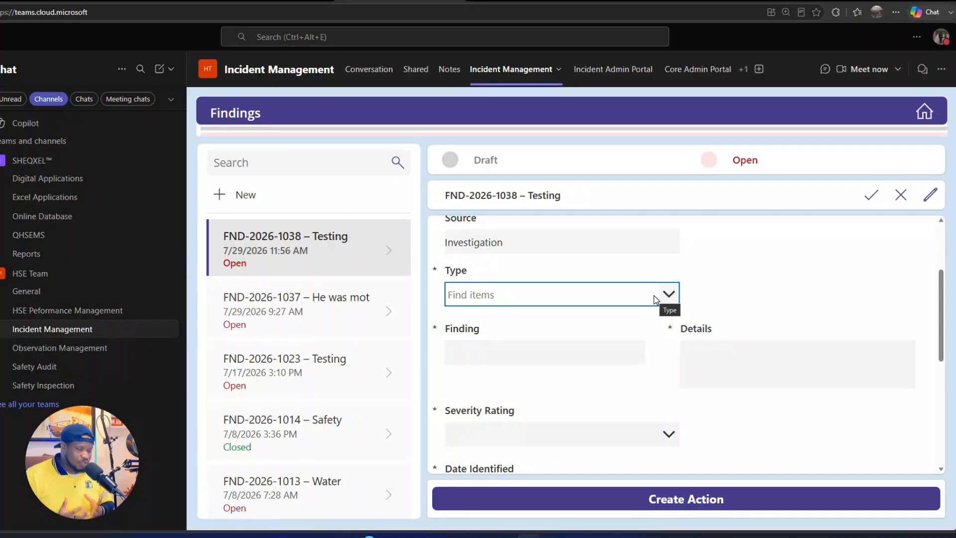
pyautogui.click(655, 299)
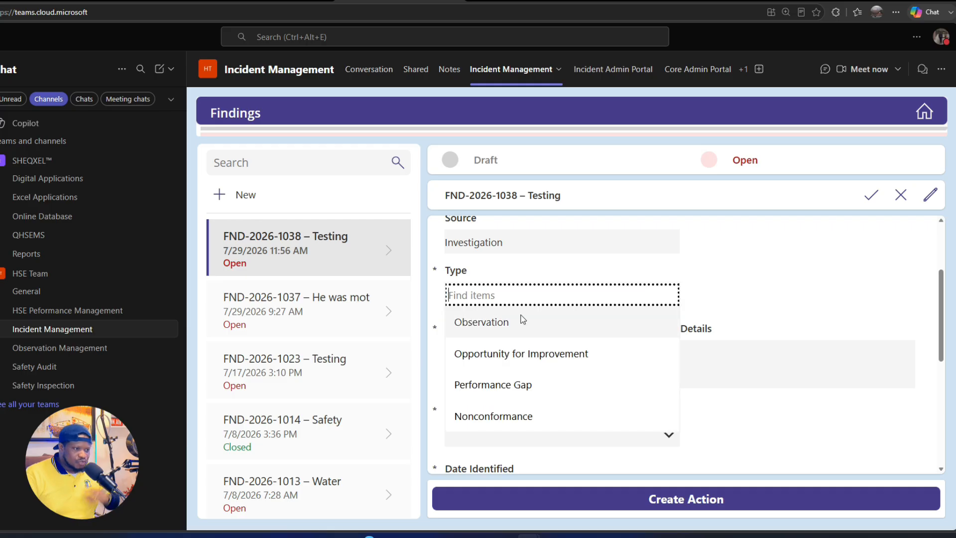
pyautogui.click(508, 320)
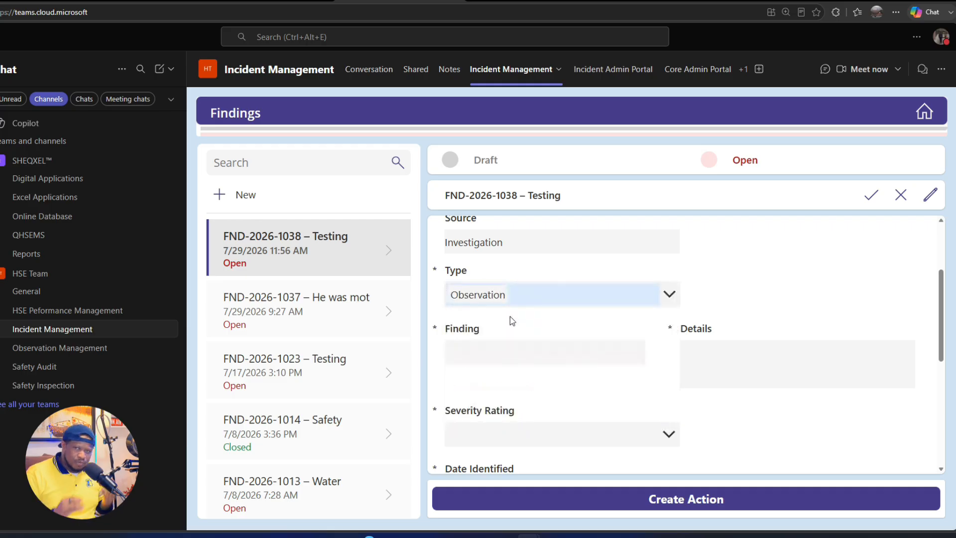
pyautogui.click(551, 288)
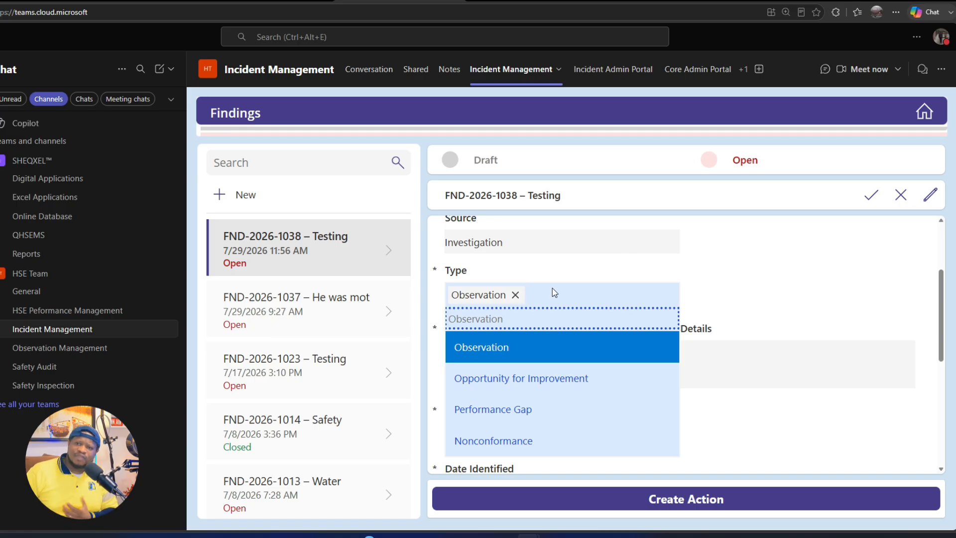
pyautogui.click(607, 294)
# Enter the finding "He was overstretching due Unsuitable working area" and the details "Following work area for the work and for he was overtretching".
pyautogui.scroll(-1, 501, 304)
pyautogui.click(501, 305)
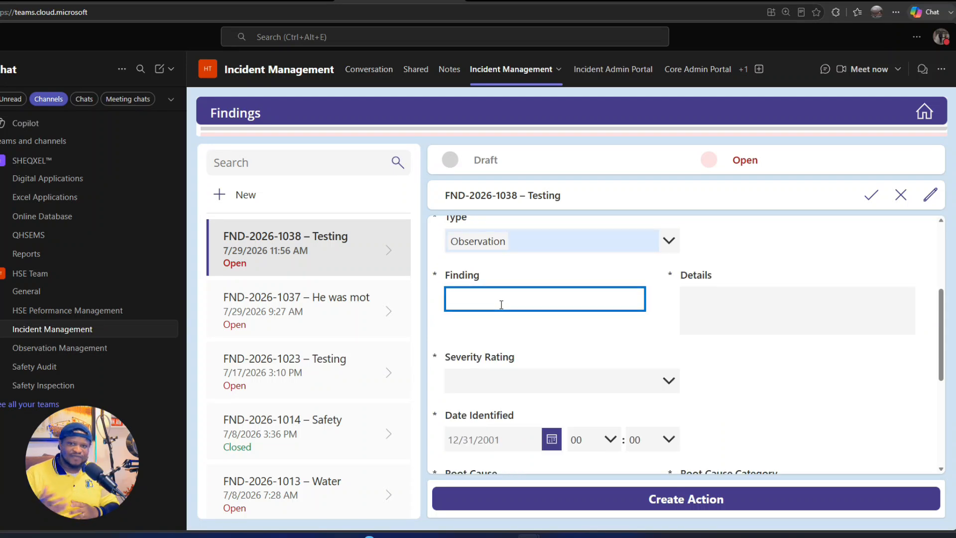
pyautogui.write('He was overstretchinngUnsuitable working')
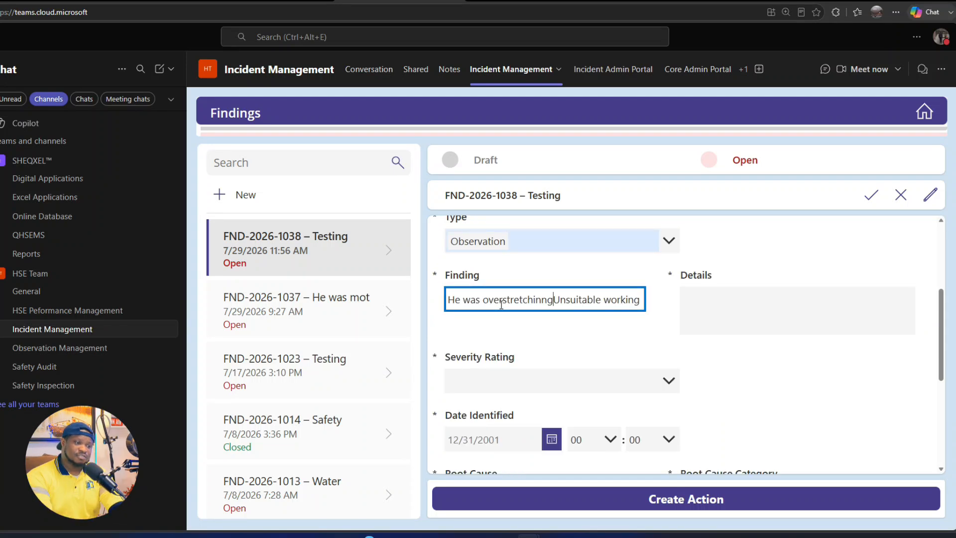
pyautogui.press('BackSpace')
pyautogui.press('BackSpace')
pyautogui.write('g due')
# Set the finding's severity rating to Medium and its date identified to 7/31/2026.
pyautogui.click(464, 382)
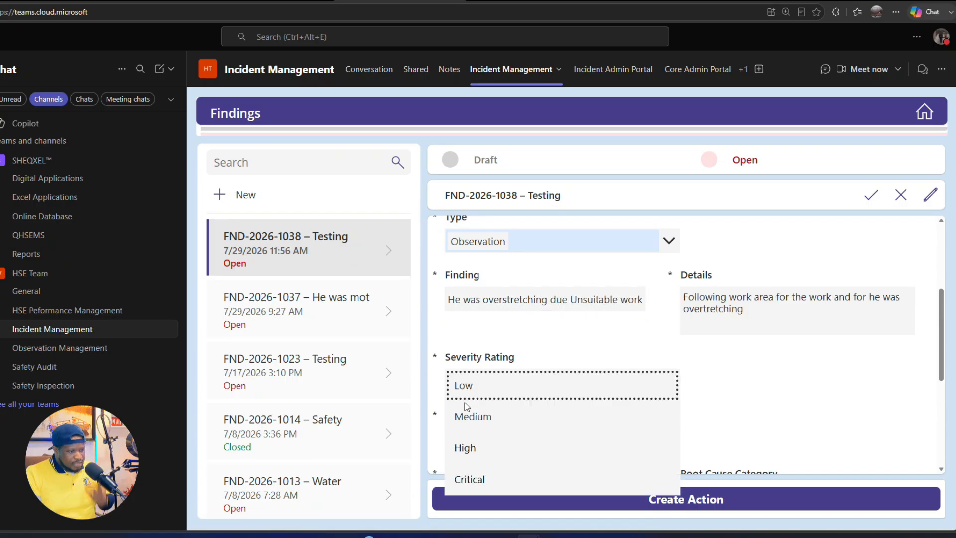
pyautogui.click(473, 418)
pyautogui.scroll(-3, 681, 386)
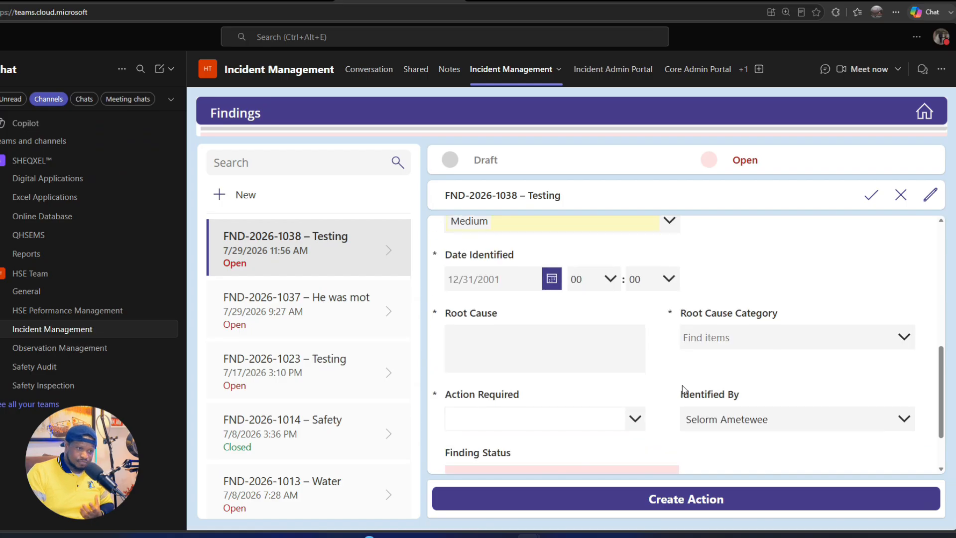
pyautogui.scroll(2, 681, 388)
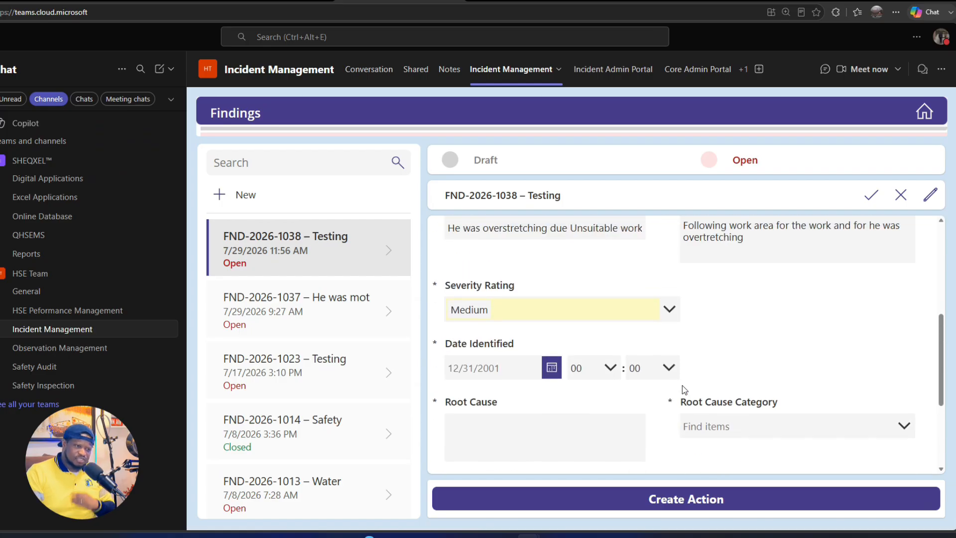
pyautogui.click(551, 367)
pyautogui.click(367, 476)
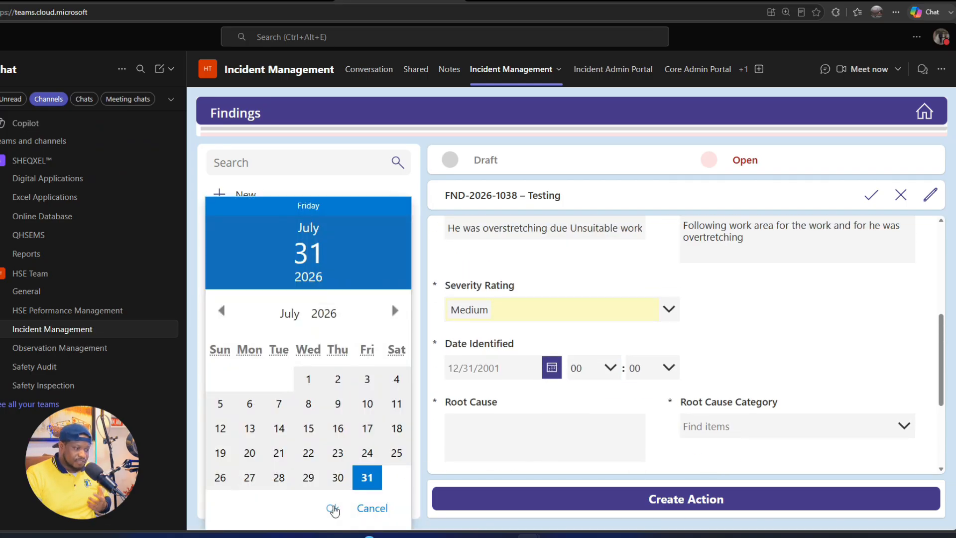
pyautogui.click(332, 508)
# Enter the root cause "Unsuitable working platform" and set the root cause category to Environmental Conditions.
pyautogui.scroll(-2, 571, 395)
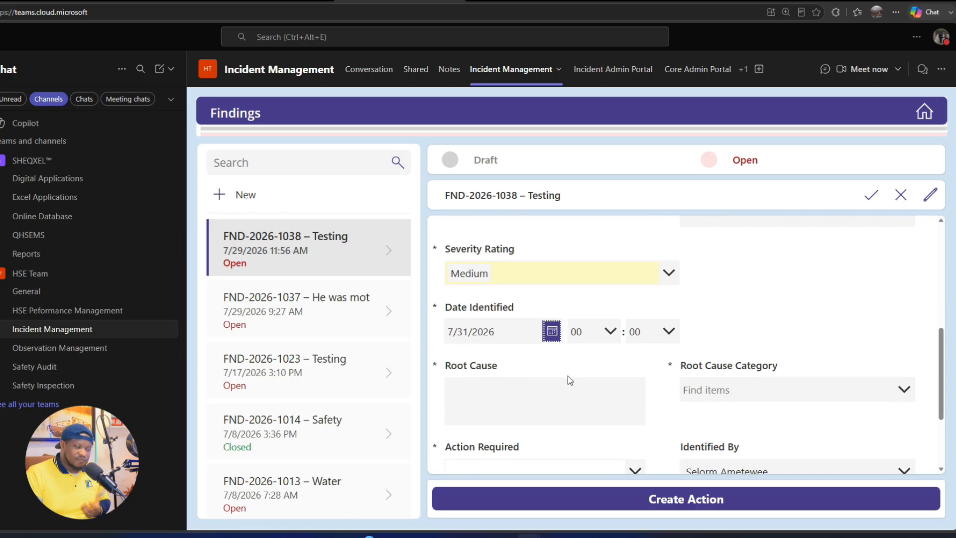
pyautogui.click(532, 382)
pyautogui.write('Unsuitable working platform')
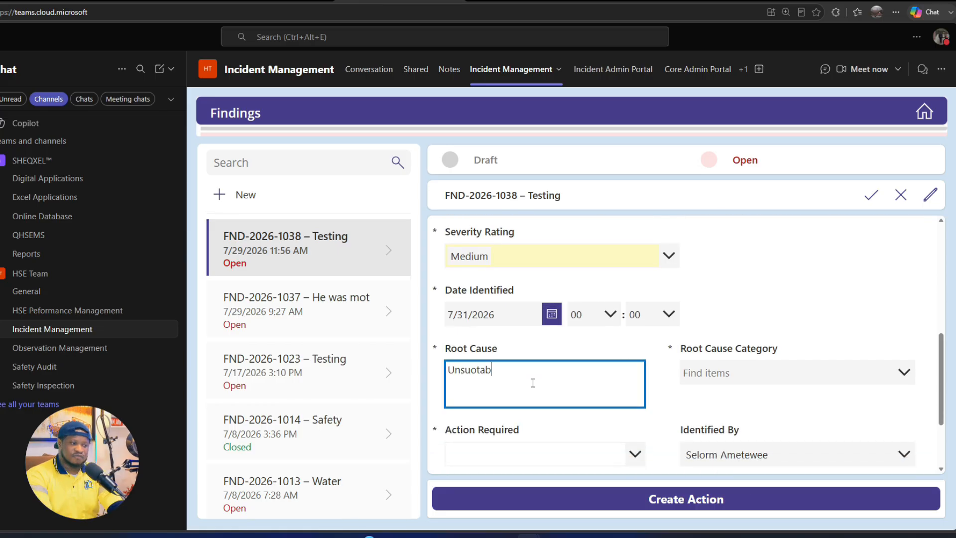
pyautogui.click(727, 373)
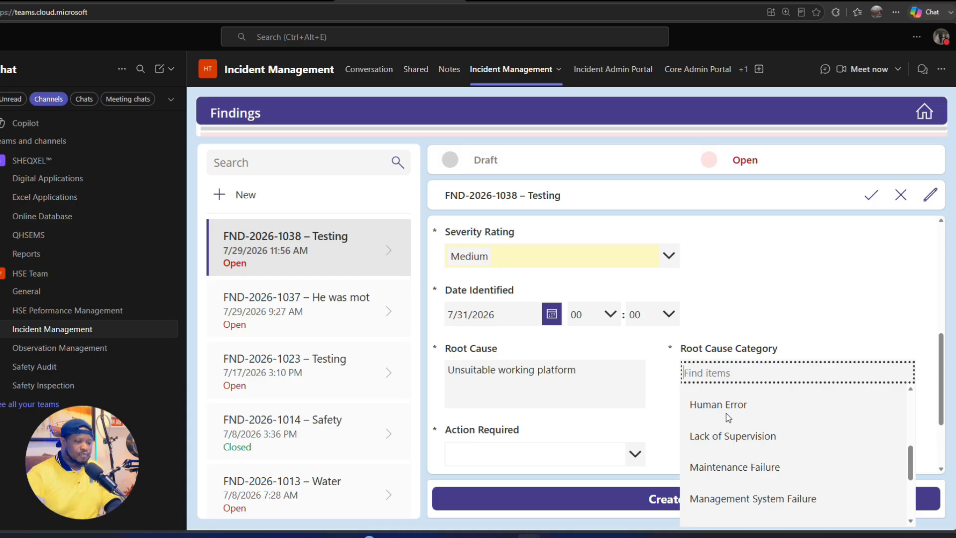
pyautogui.scroll(1, 734, 448)
pyautogui.click(754, 478)
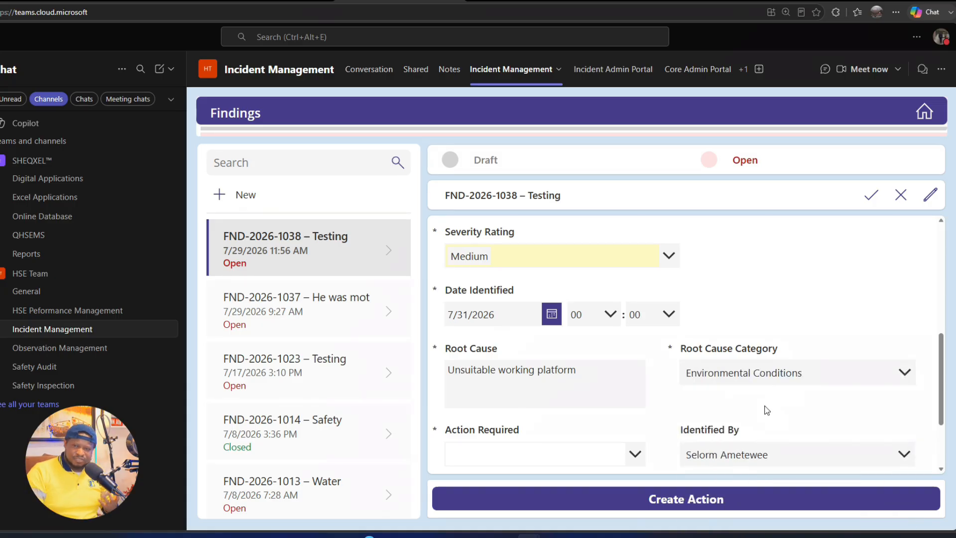
# Set action required to Yes, save the finding as a draft and review the saved record.
pyautogui.scroll(-3, 761, 405)
pyautogui.scroll(6, 691, 293)
pyautogui.scroll(1, 691, 293)
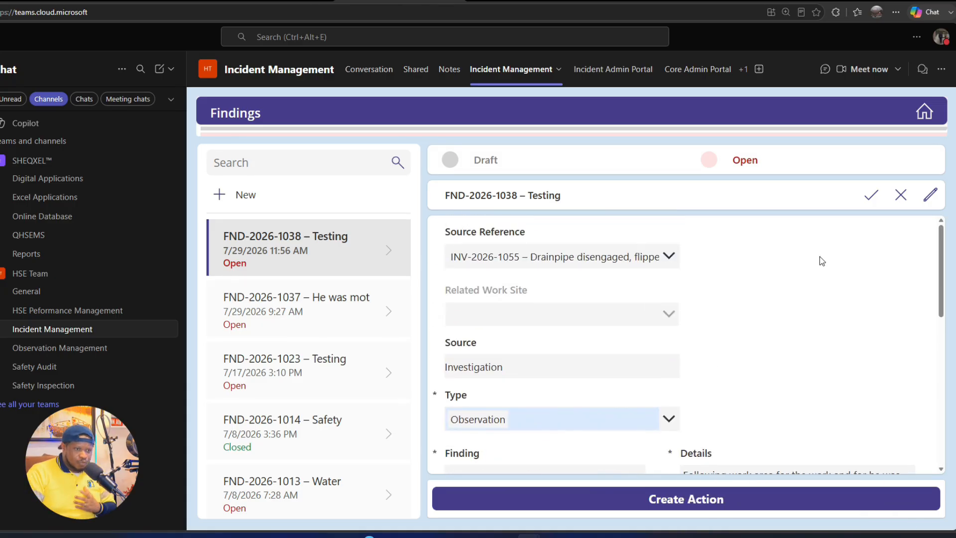
pyautogui.click(870, 195)
pyautogui.click(853, 342)
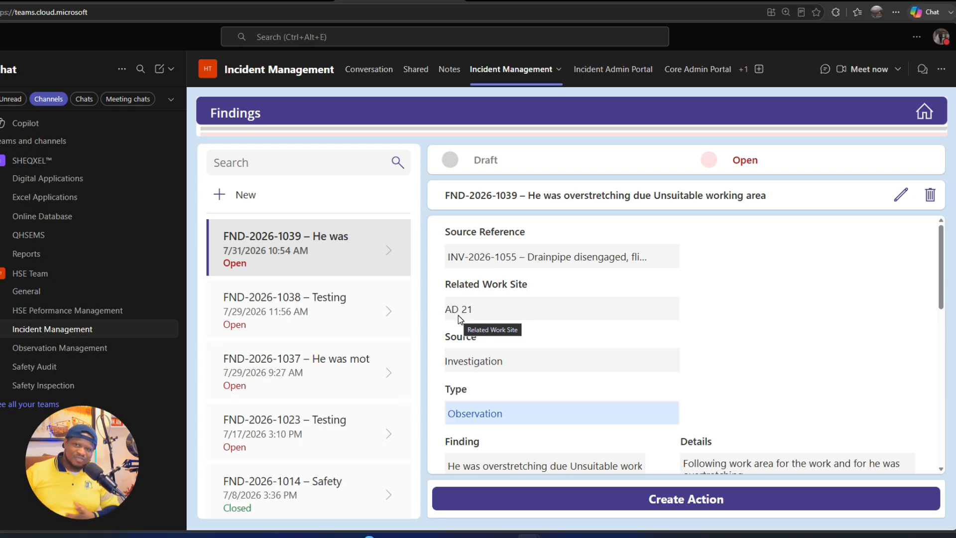
pyautogui.scroll(-5, 554, 360)
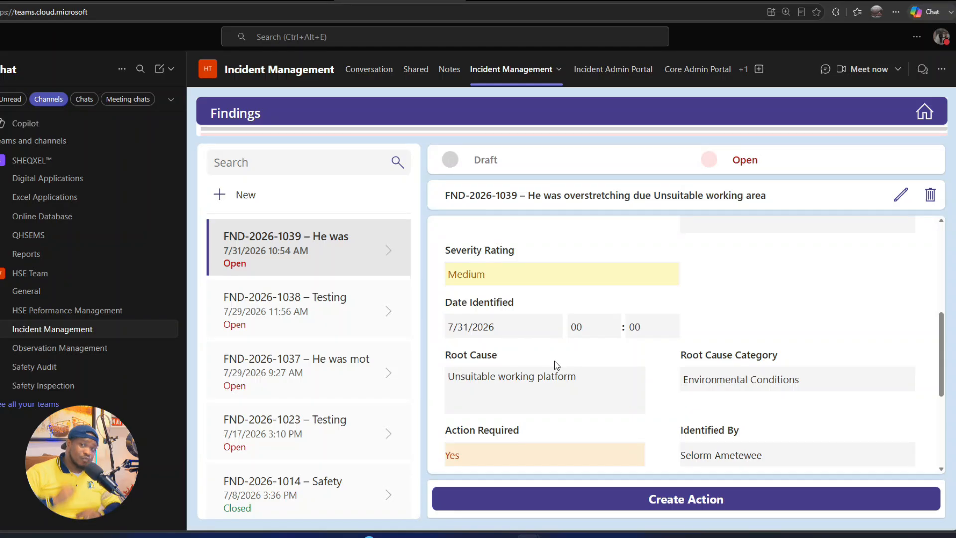
pyautogui.click(219, 194)
pyautogui.click(487, 262)
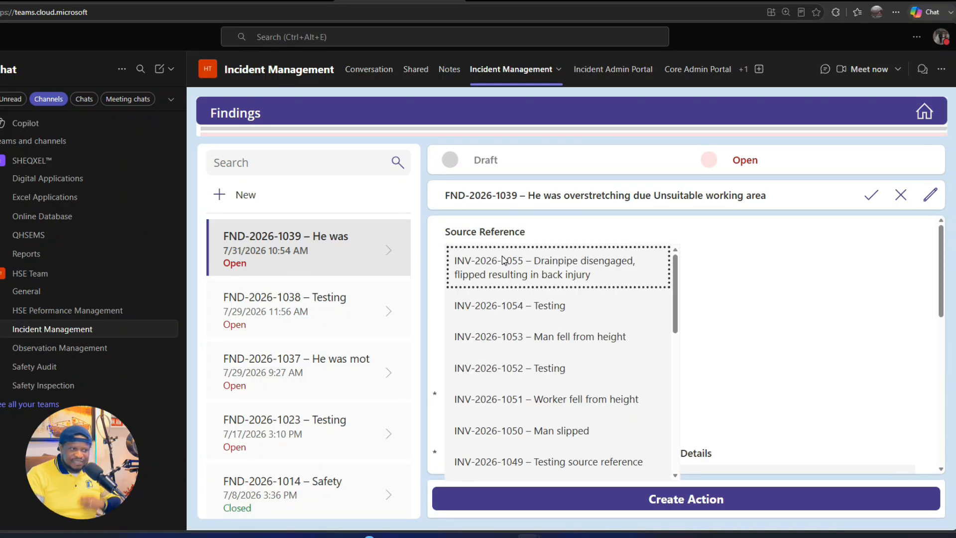
pyautogui.click(504, 260)
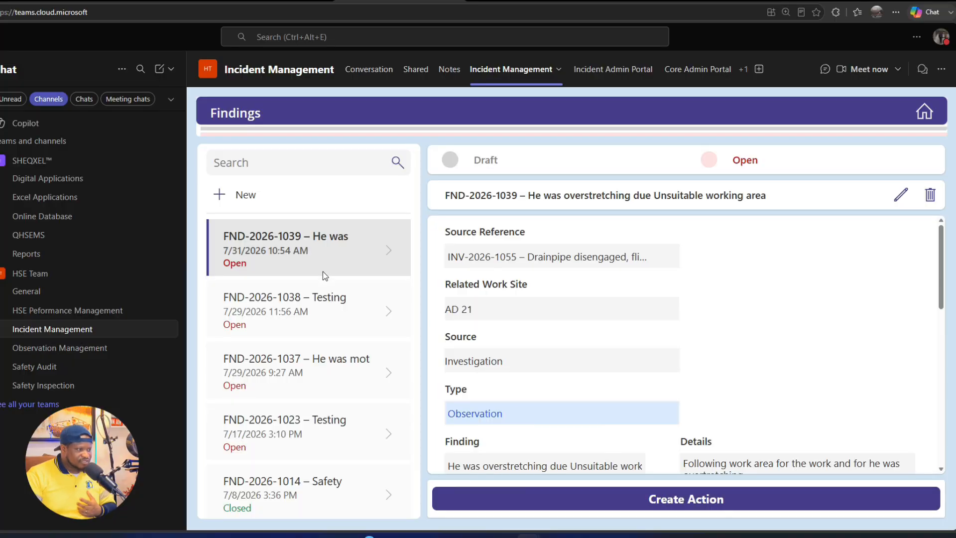
# Submit the draft finding FND-2026-1039 for approval.
pyautogui.click(901, 194)
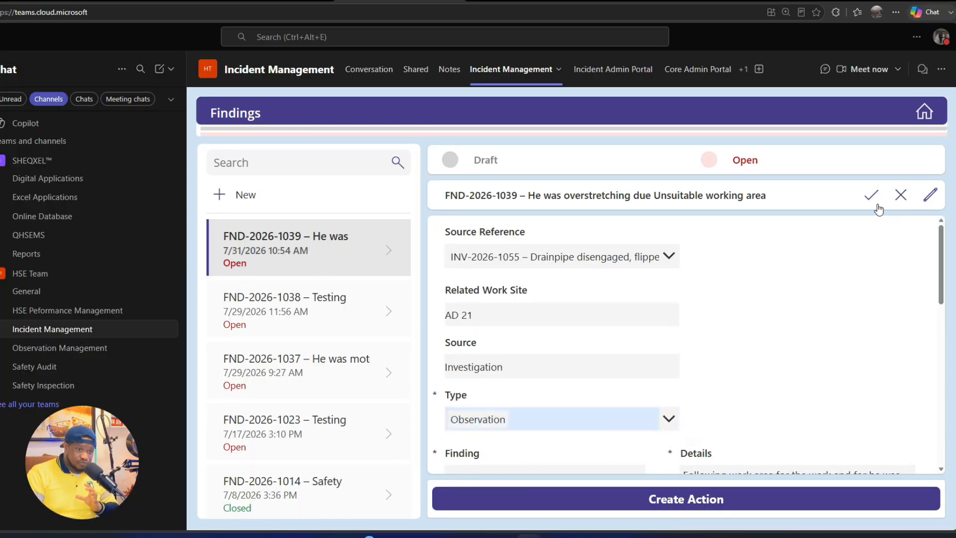
pyautogui.click(872, 193)
pyautogui.click(889, 352)
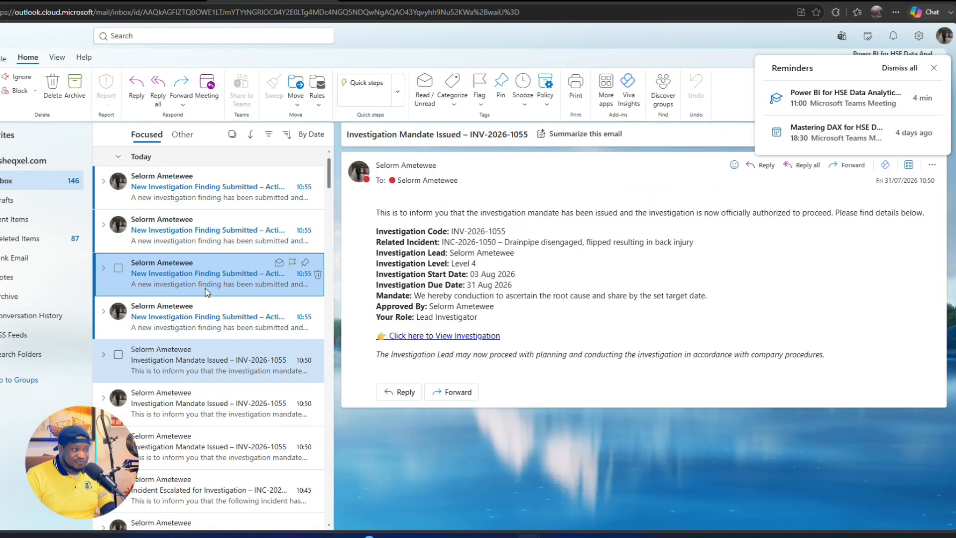
# In Outlook, read the New Investigation Finding Submitted emails and the approval notification for FND-2026-1039.
pyautogui.click(271, 277)
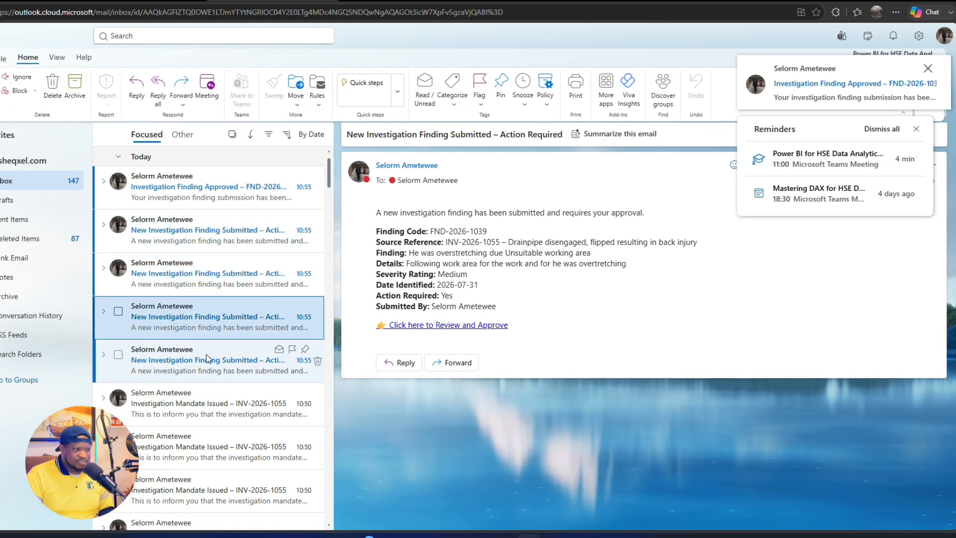
pyautogui.click(199, 273)
pyautogui.click(208, 247)
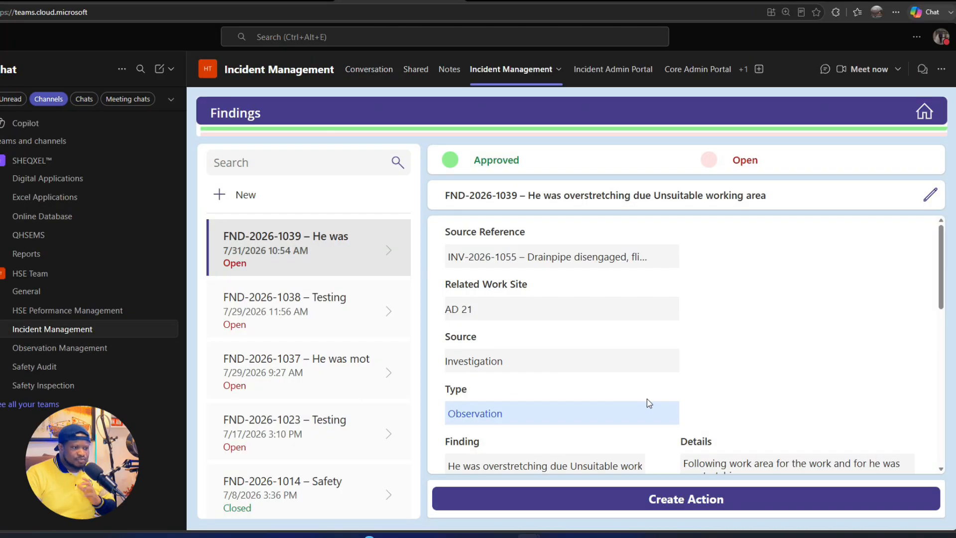
# Create a new action and set finding FND-2026-1039 as its related finding.
pyautogui.click(662, 483)
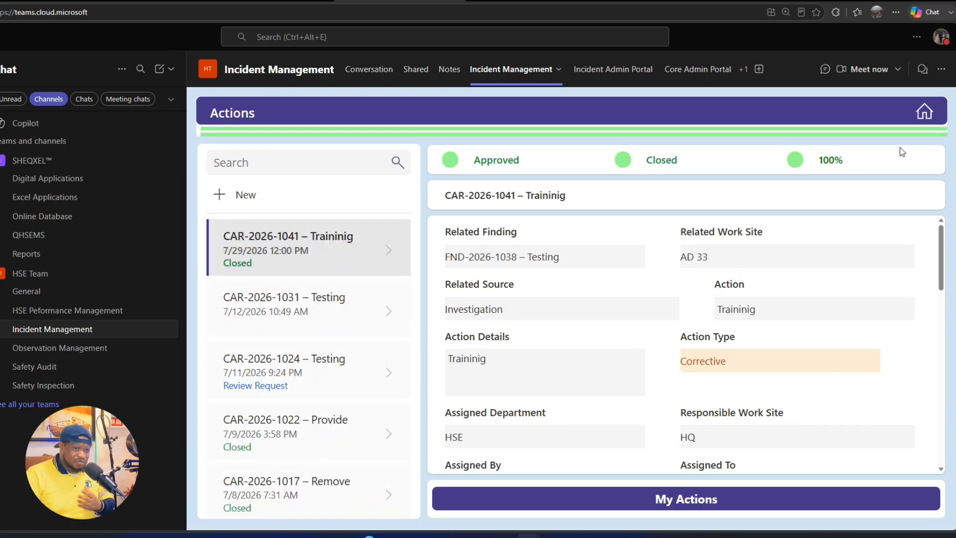
pyautogui.click(922, 113)
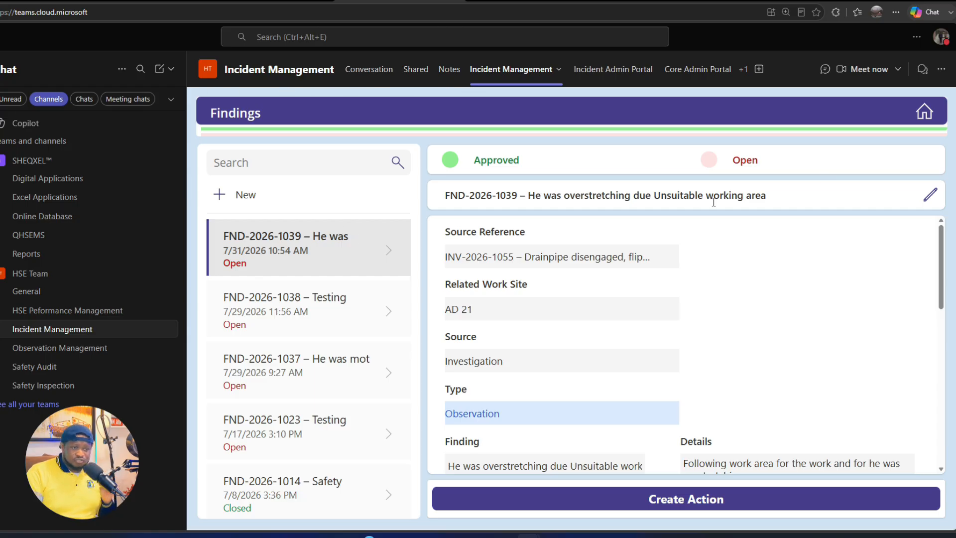
pyautogui.click(757, 503)
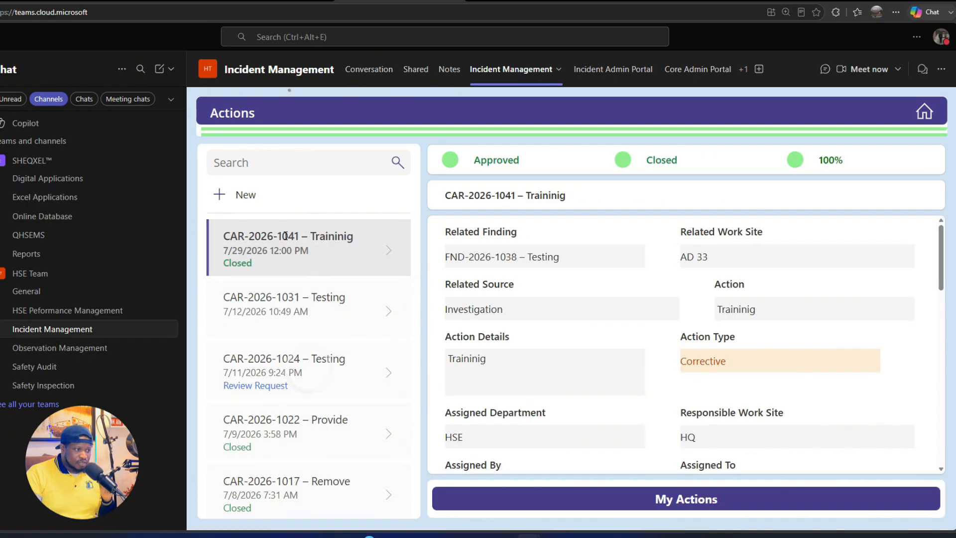
pyautogui.click(214, 197)
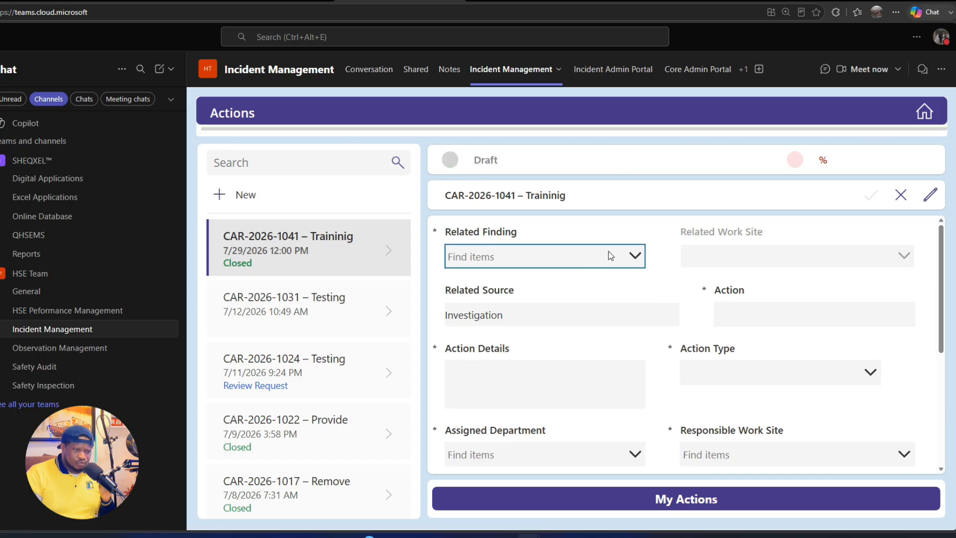
pyautogui.click(628, 257)
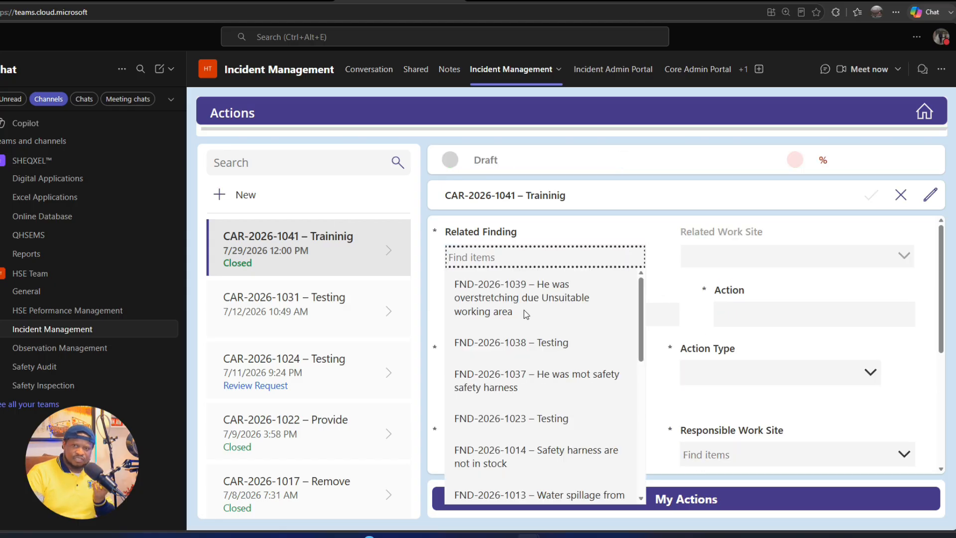
pyautogui.click(524, 310)
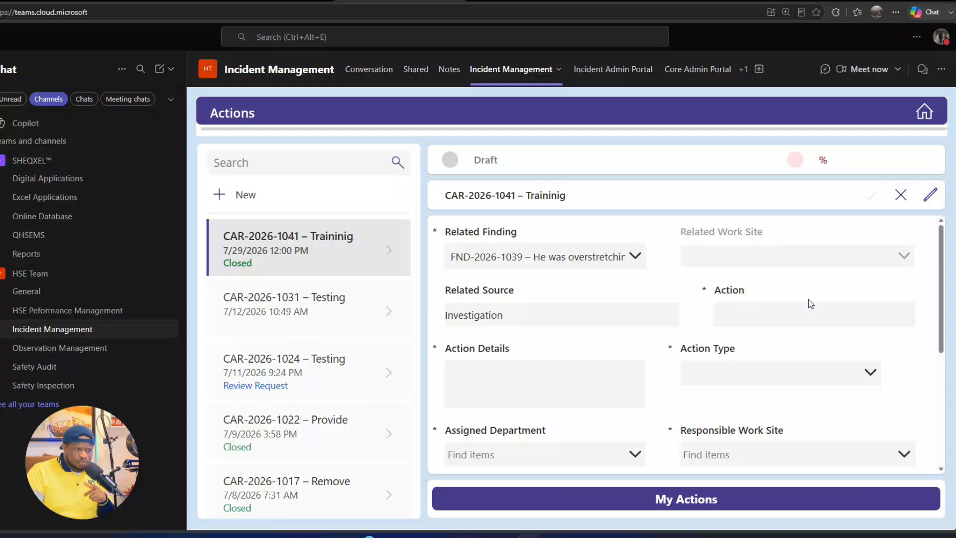
# Enter "Proper work planning for work at height." as the action.
pyautogui.click(585, 366)
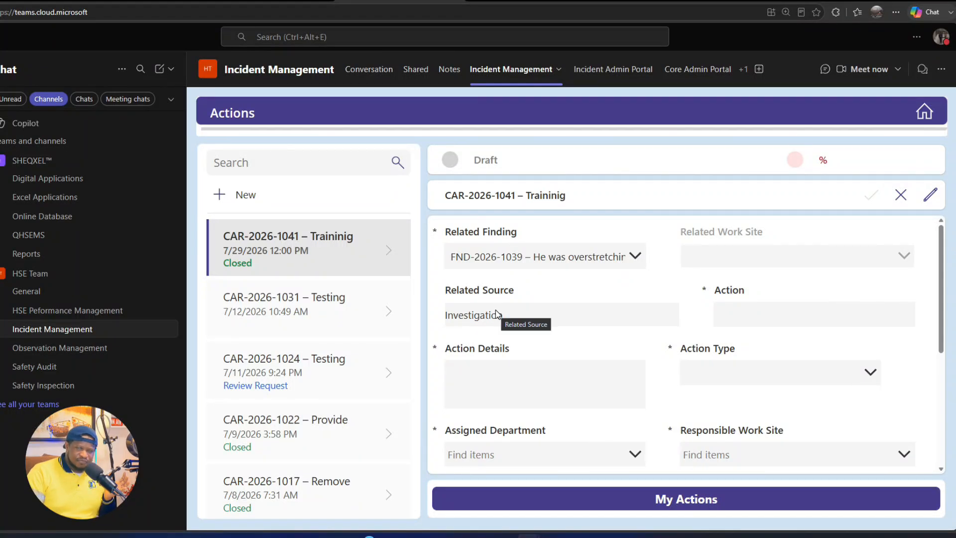
pyautogui.click(838, 309)
pyautogui.click(480, 366)
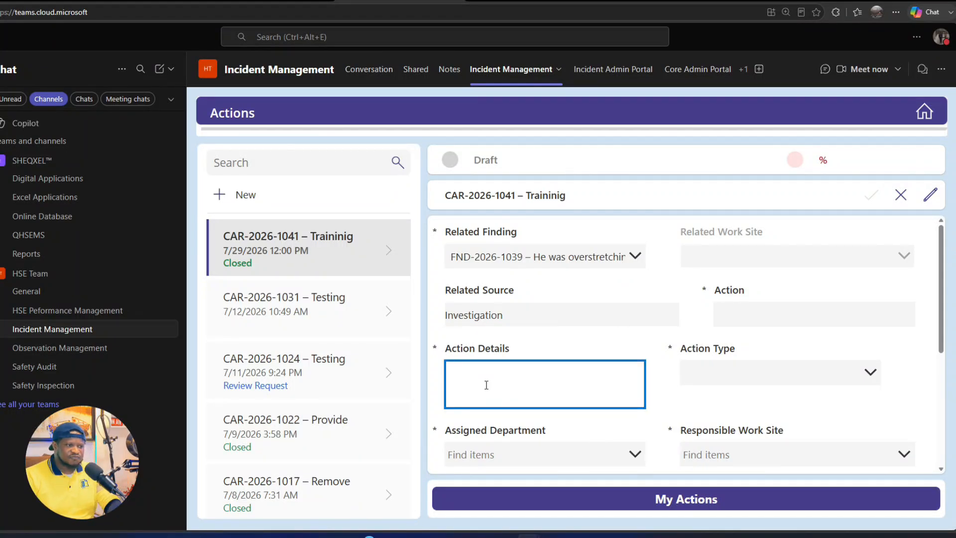
pyautogui.click(761, 317)
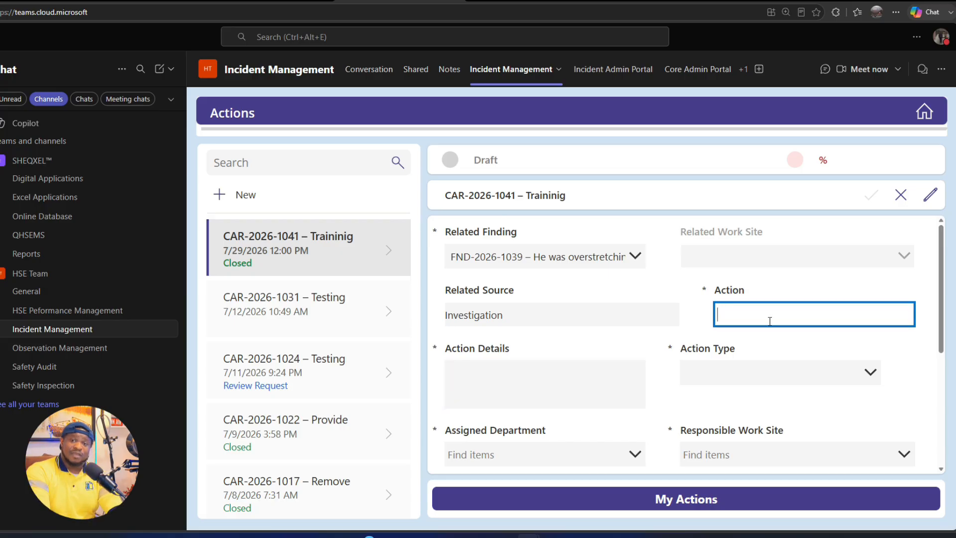
pyautogui.write('P')
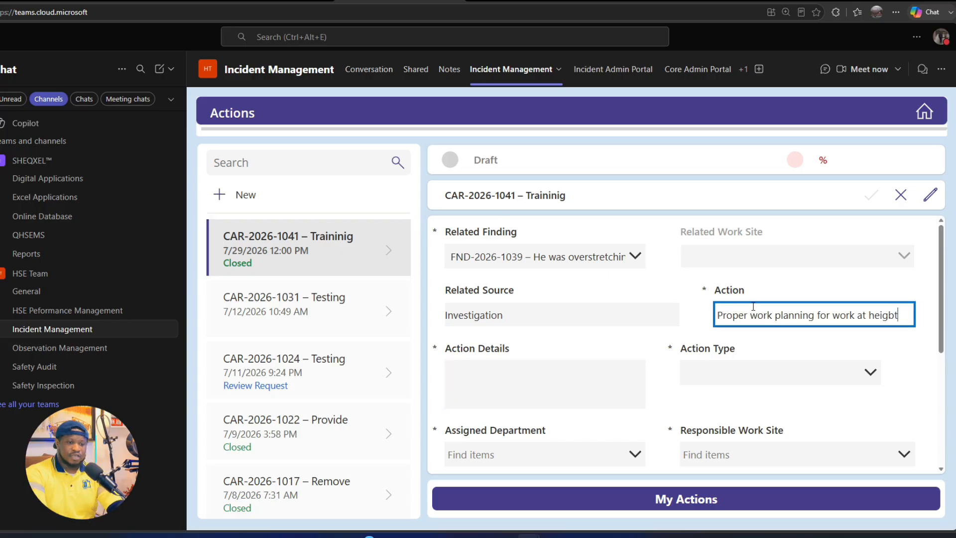
pyautogui.press('BackSpace')
pyautogui.press('BackSpace')
pyautogui.press('BackSpace')
pyautogui.write('n')
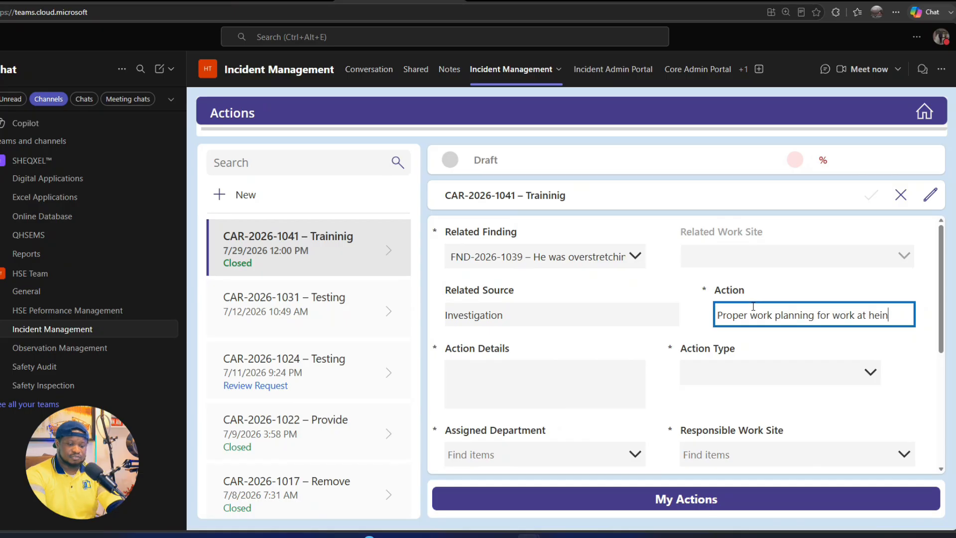
pyautogui.write('g')
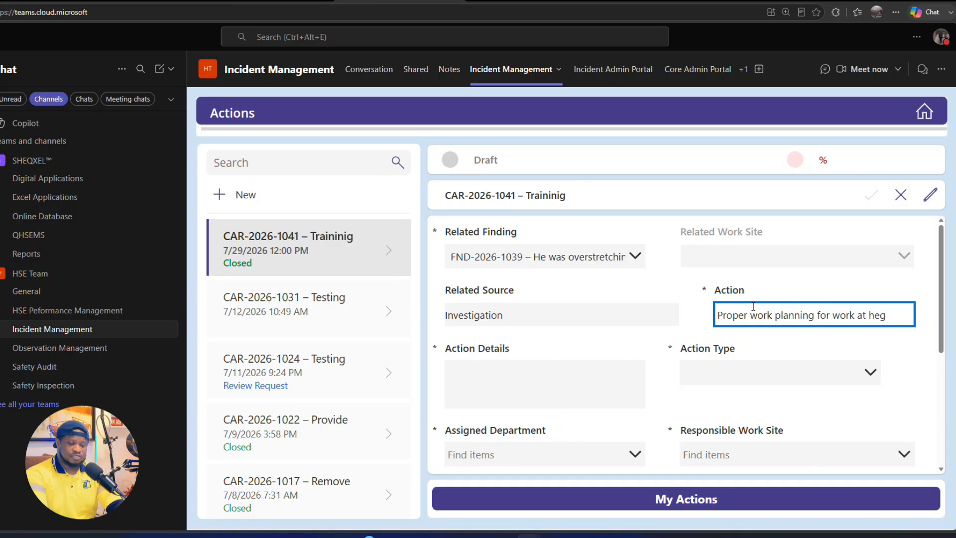
pyautogui.write('ght.')
# Copy the action text into the action details and set the action type to Corrective.
pyautogui.hotkey('ctrl', 'a')
pyautogui.hotkey('ctrl', 'c')
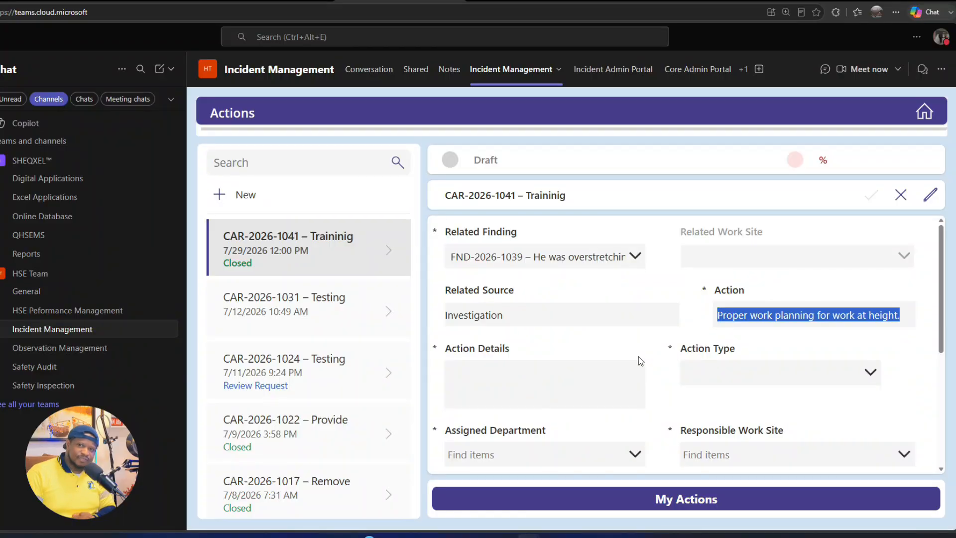
pyautogui.click(593, 390)
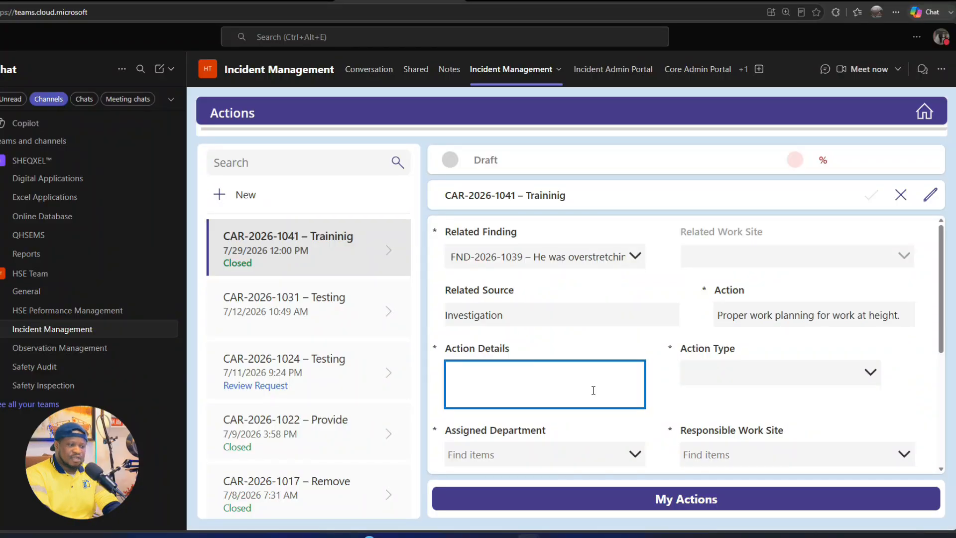
pyautogui.hotkey('ctrl', 'v')
pyautogui.click(782, 387)
pyautogui.click(722, 378)
pyautogui.click(720, 380)
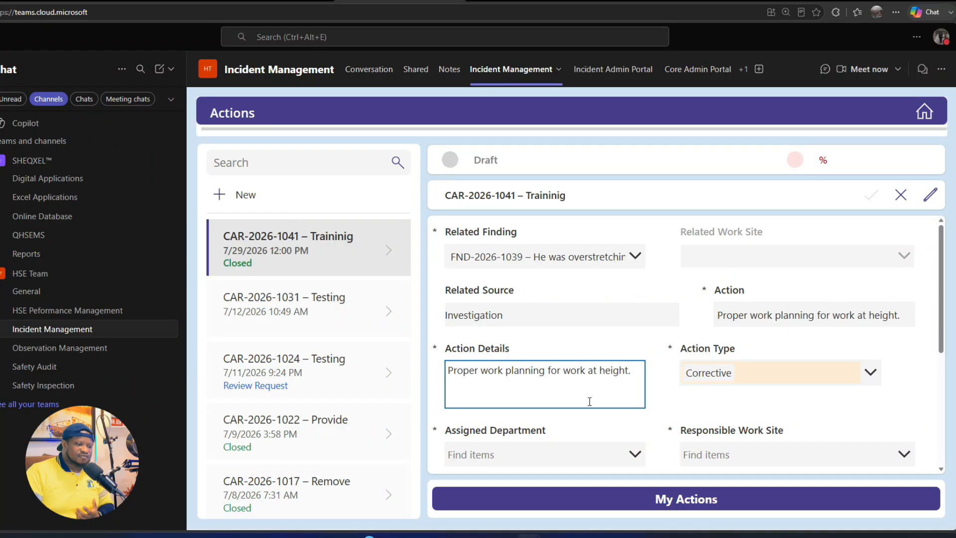
# Set the assigned department to HSE and the responsible work site to HQ.
pyautogui.scroll(-3, 589, 401)
pyautogui.click(540, 310)
pyautogui.click(478, 401)
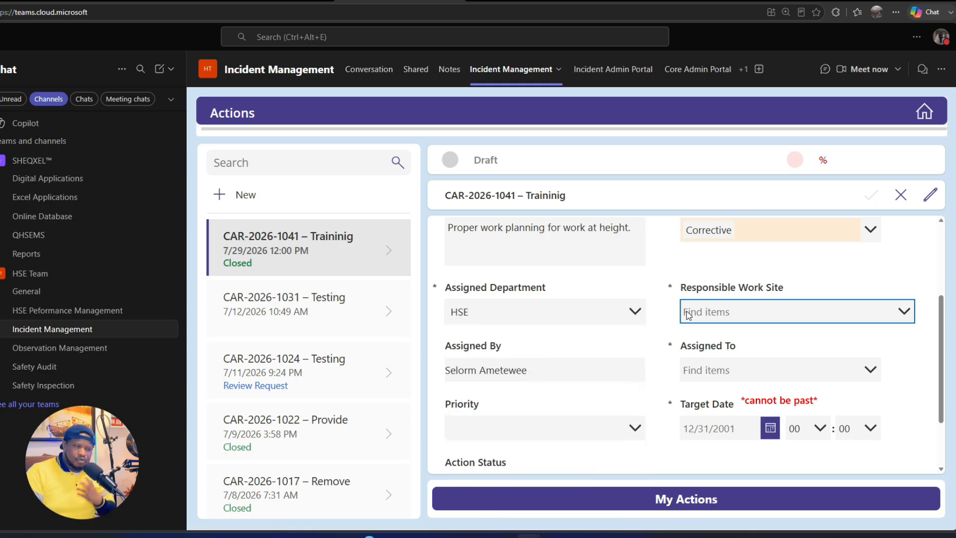
pyautogui.click(793, 313)
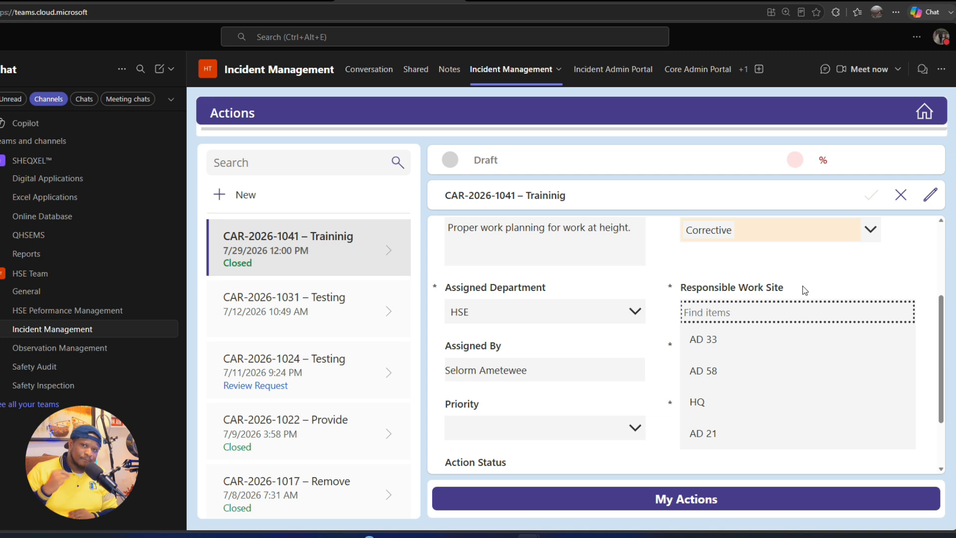
pyautogui.click(714, 403)
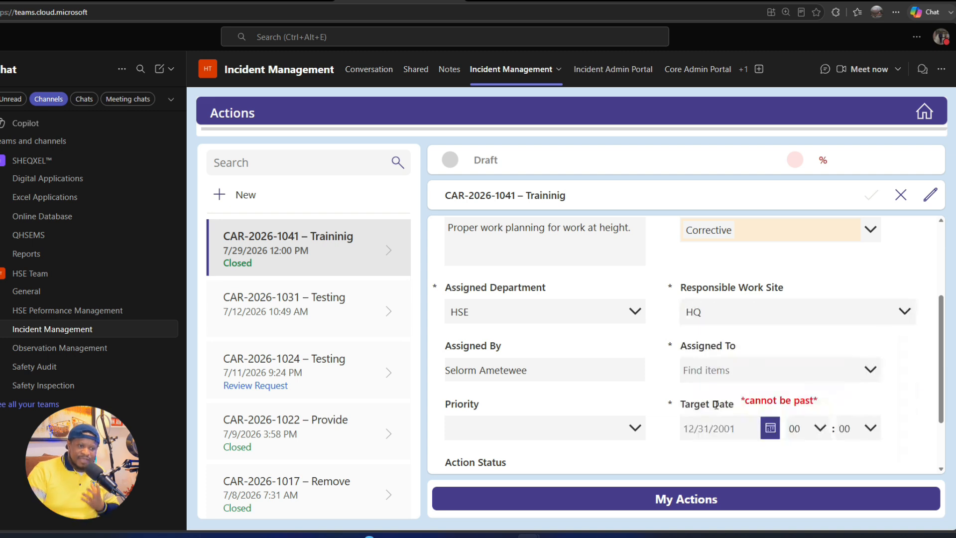
# Set the action's priority to High and its target date to 8/31/2026.
pyautogui.click(477, 426)
pyautogui.click(476, 407)
pyautogui.scroll(-1, 696, 388)
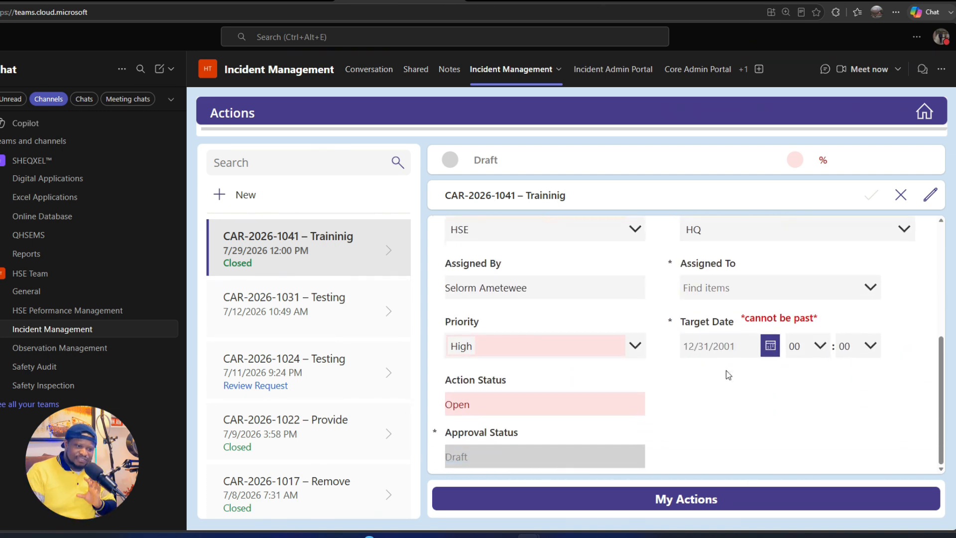
pyautogui.click(769, 347)
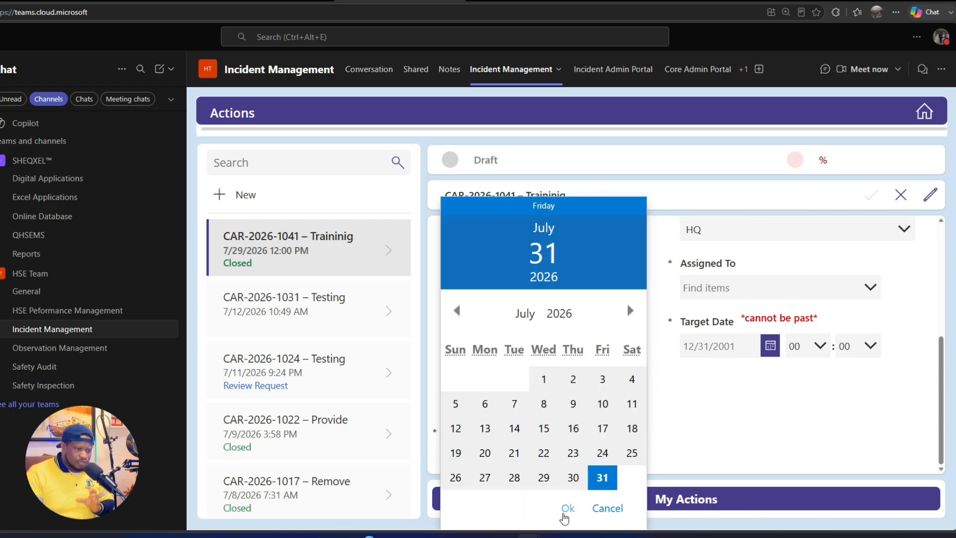
pyautogui.click(630, 311)
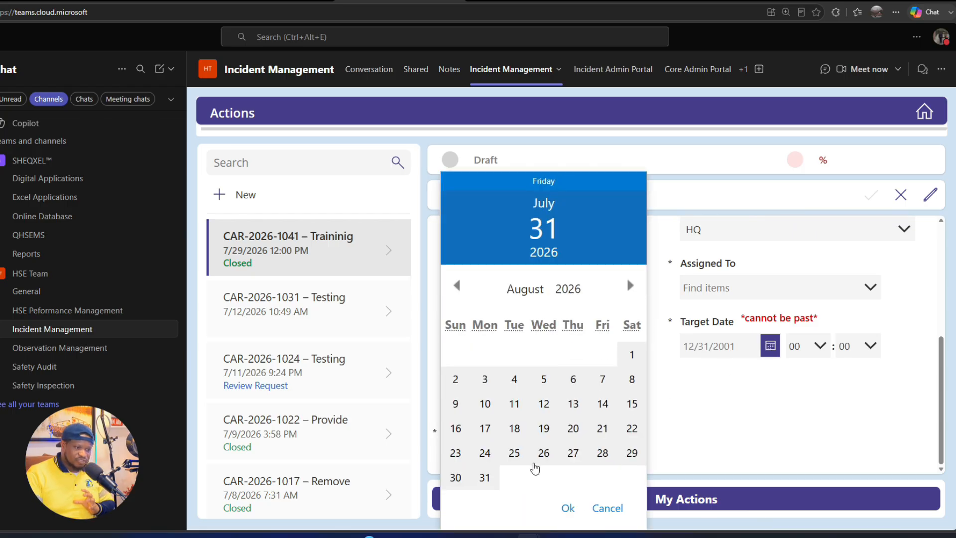
pyautogui.click(567, 508)
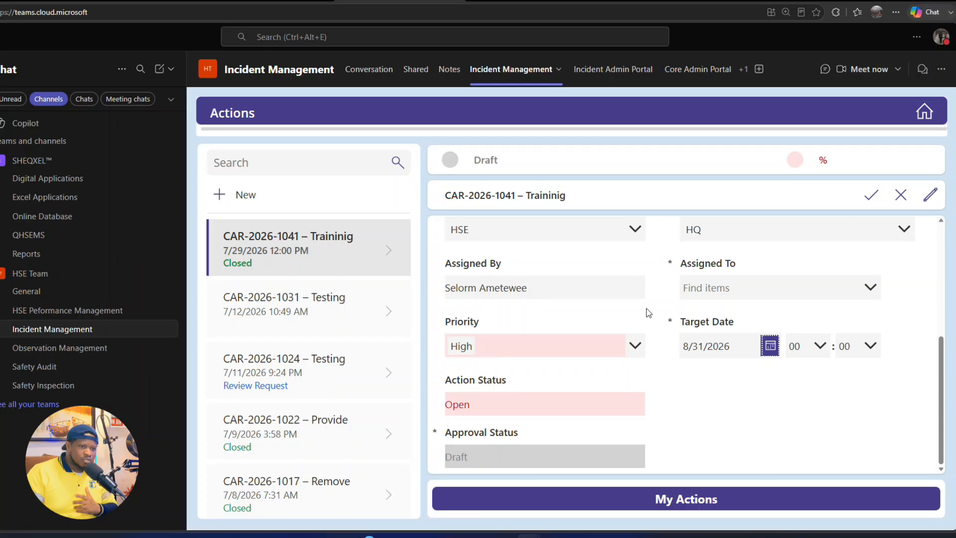
# Select the person the action is assigned to and save the action as a draft.
pyautogui.click(874, 197)
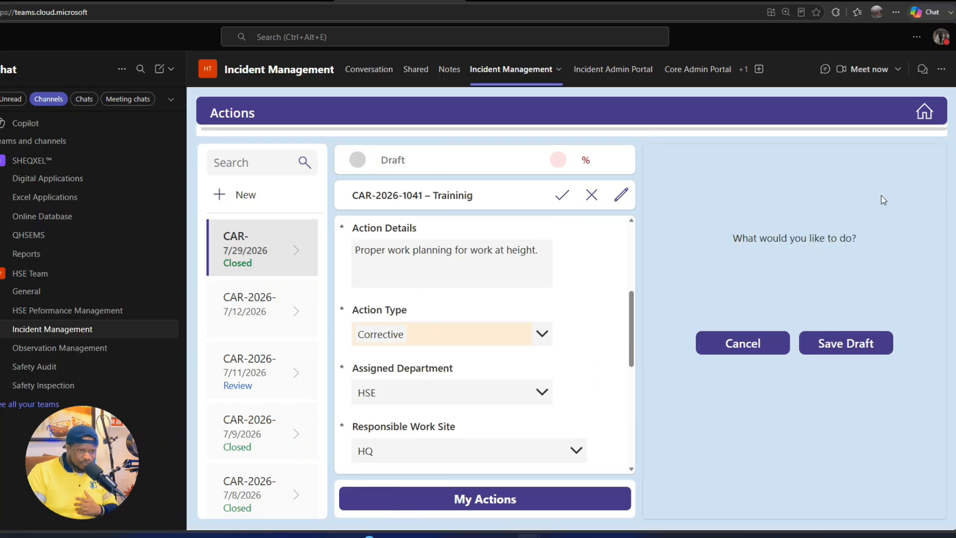
pyautogui.click(857, 344)
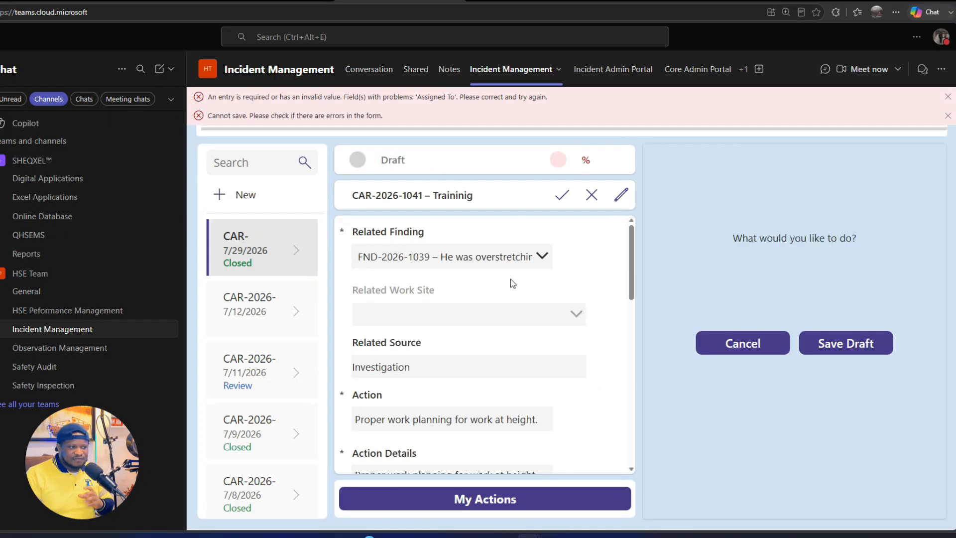
pyautogui.scroll(-5, 510, 279)
pyautogui.scroll(-3, 515, 283)
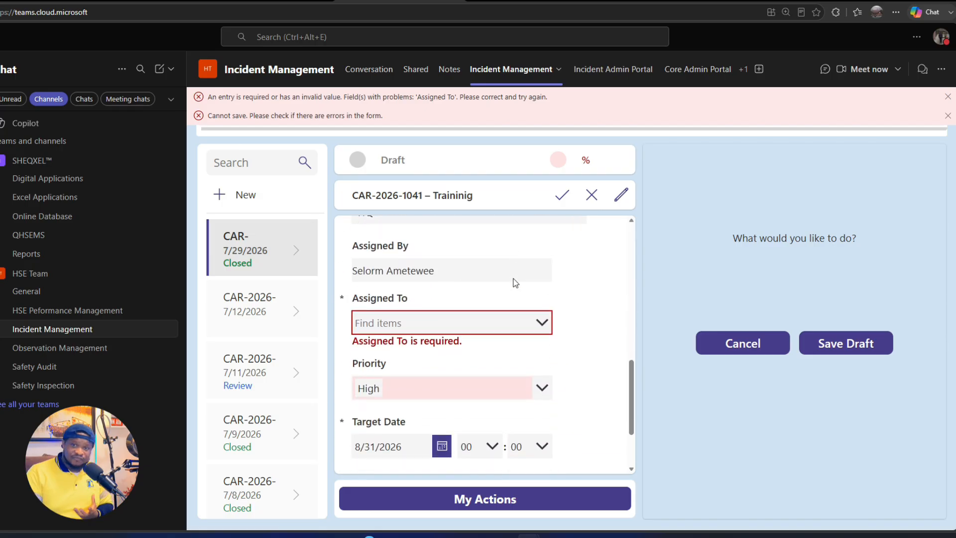
pyautogui.click(529, 312)
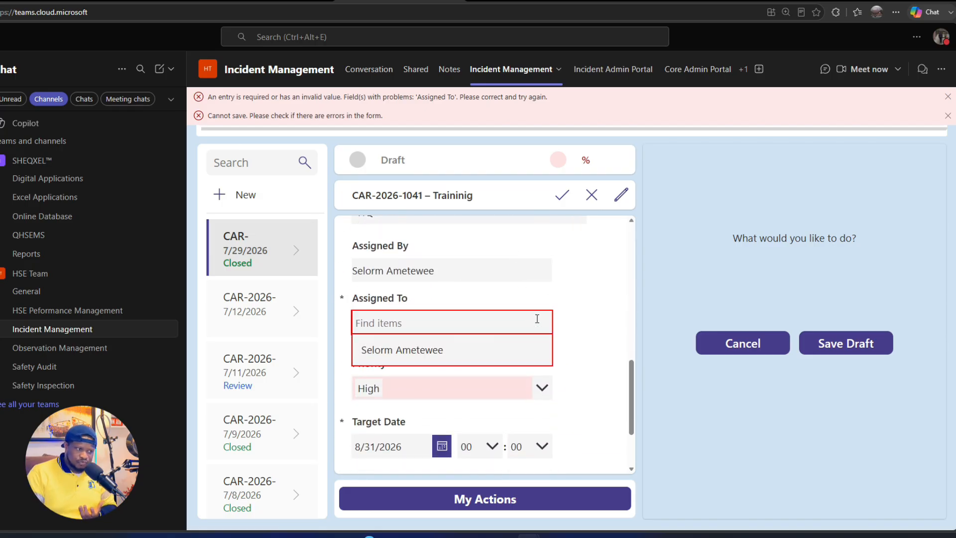
pyautogui.click(398, 349)
pyautogui.click(890, 347)
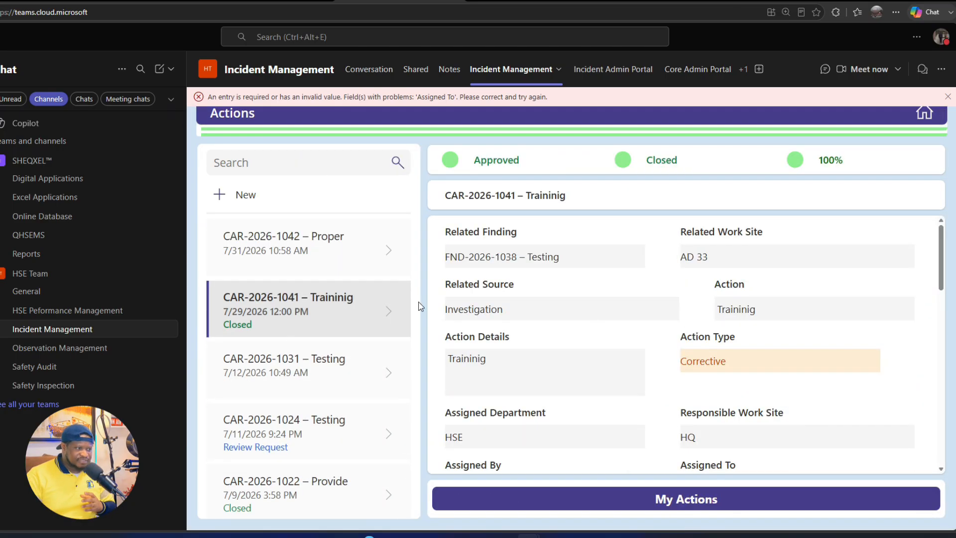
# Review the details of draft action CAR-2026-1042 and look through the My Actions list.
pyautogui.click(328, 256)
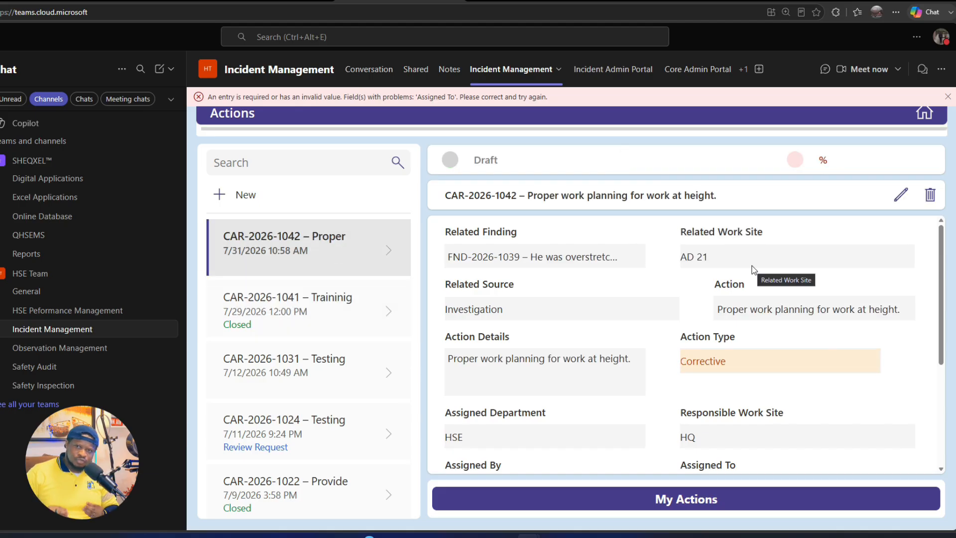
pyautogui.scroll(-4, 591, 299)
pyautogui.scroll(4, 591, 300)
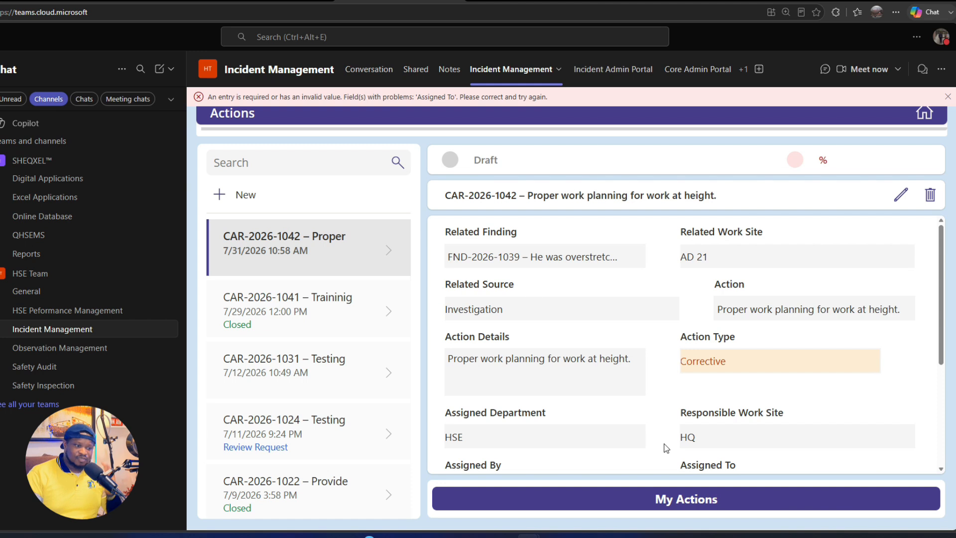
pyautogui.click(669, 499)
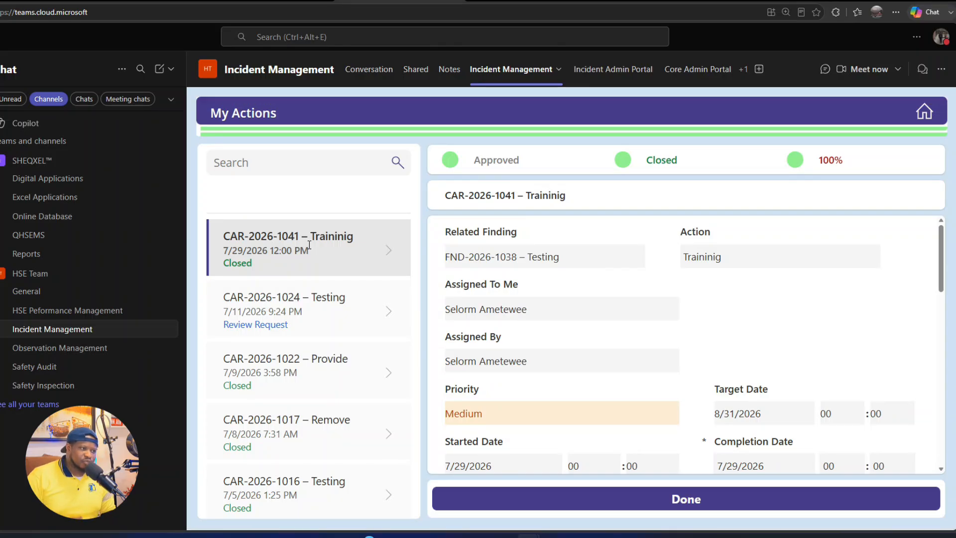
pyautogui.click(924, 112)
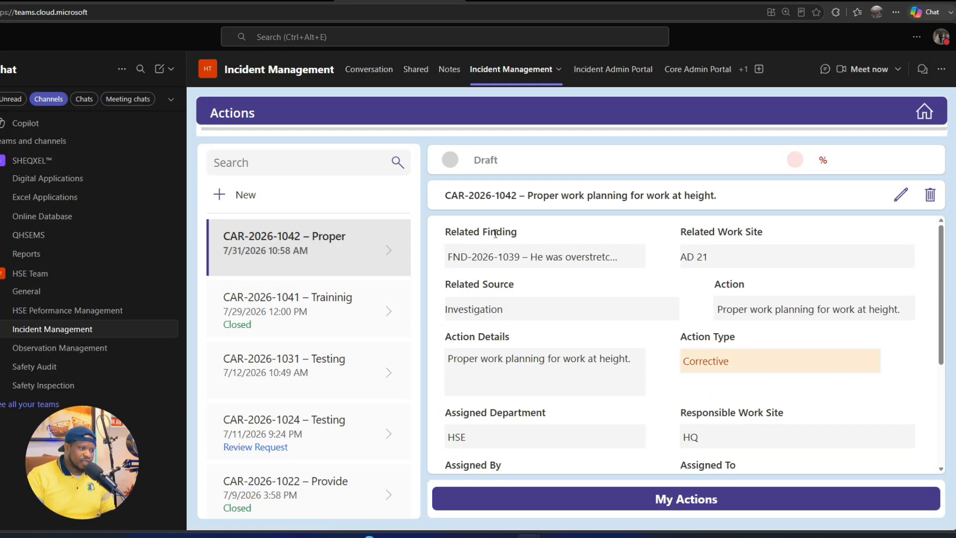
# Approve action CAR-2026-1042, check its New Investigation Action Assigned email in Outlook, and return to Teams.
pyautogui.click(900, 195)
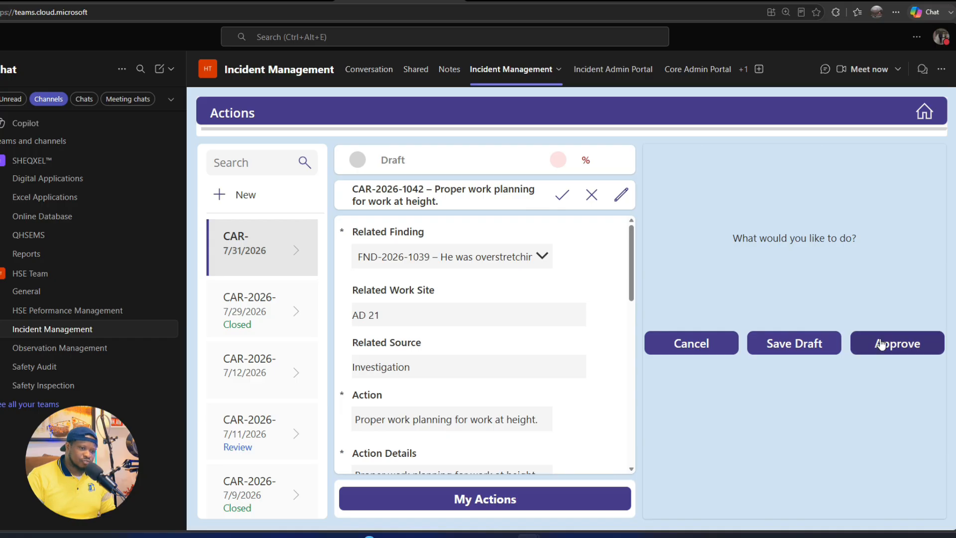
pyautogui.click(885, 344)
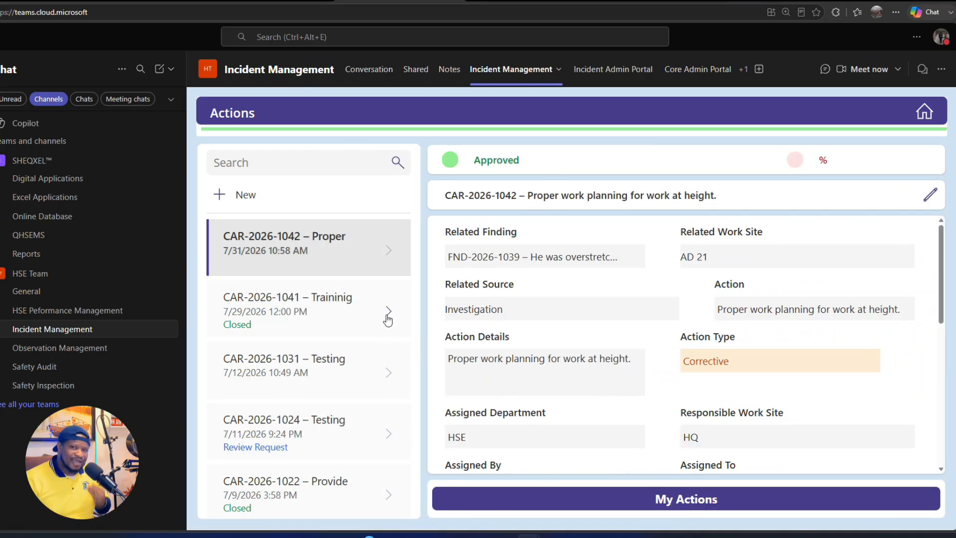
pyautogui.click(323, 2)
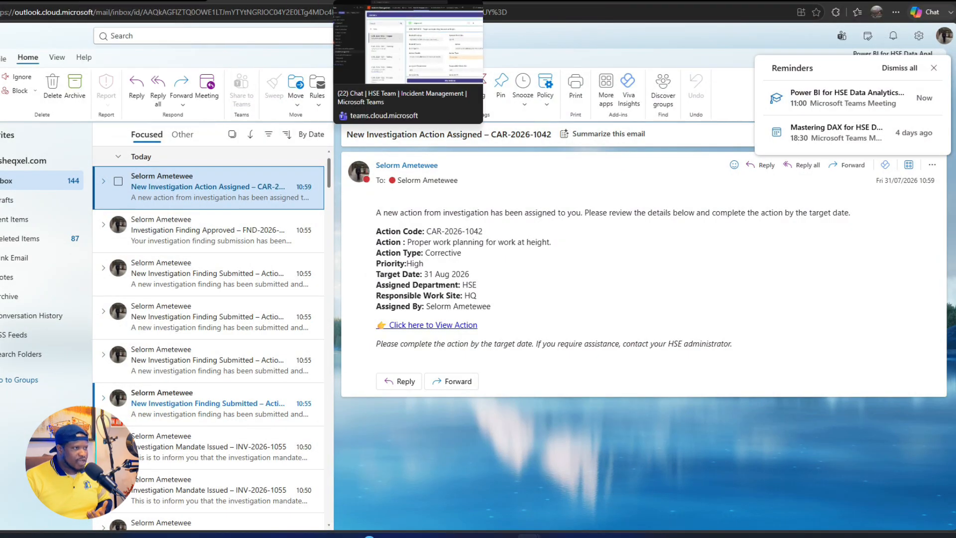
pyautogui.click(389, 2)
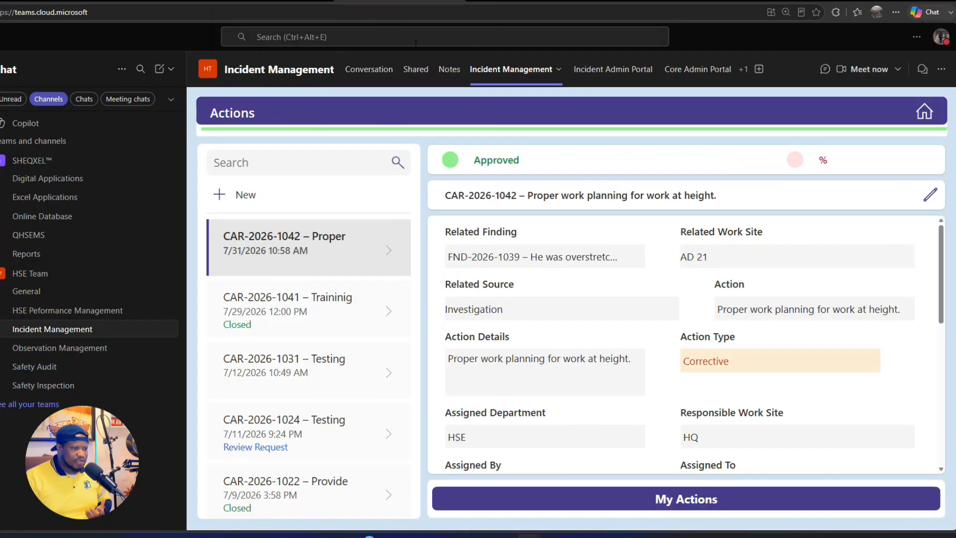
# Open action CAR-2026-1042 from My Actions for editing and set its started date to 7/31/2026.
pyautogui.click(684, 509)
pyautogui.click(331, 234)
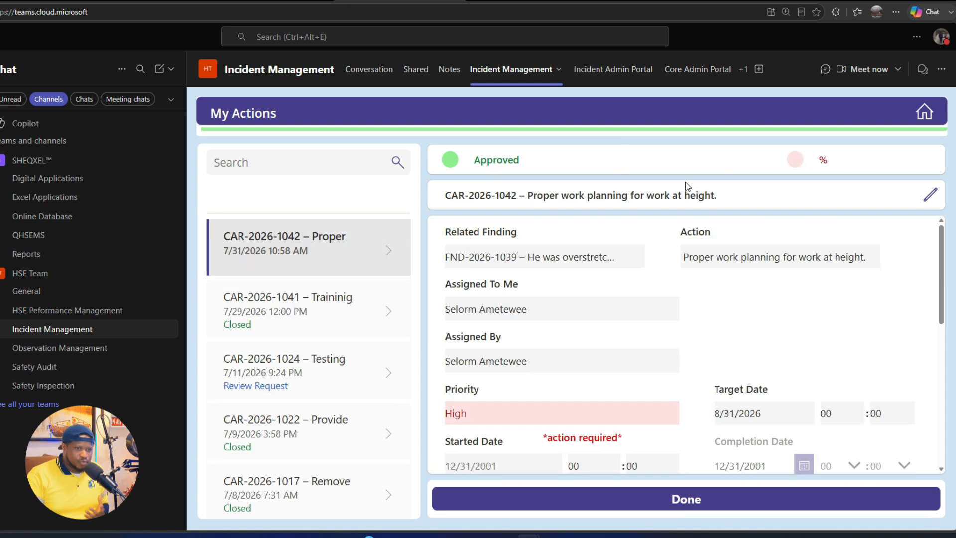
pyautogui.click(926, 196)
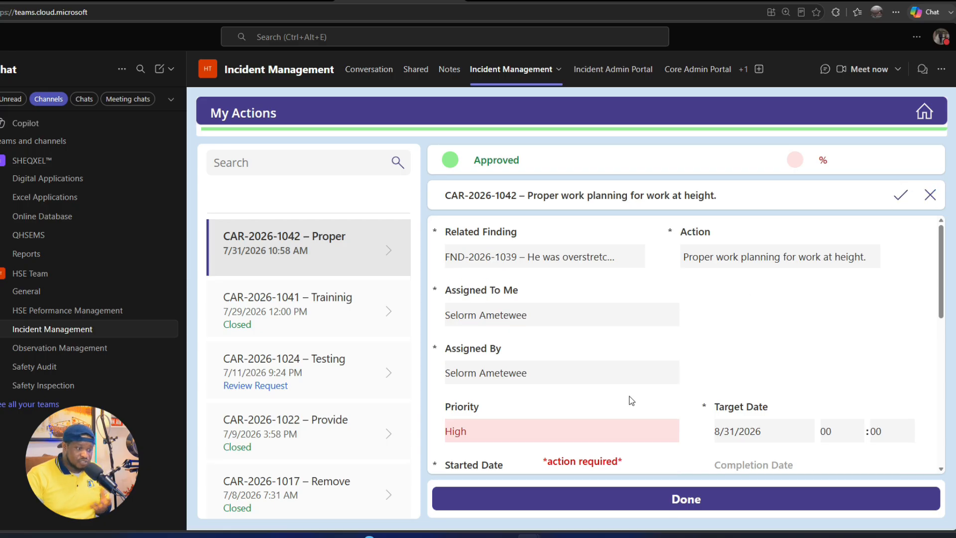
pyautogui.scroll(-3, 631, 399)
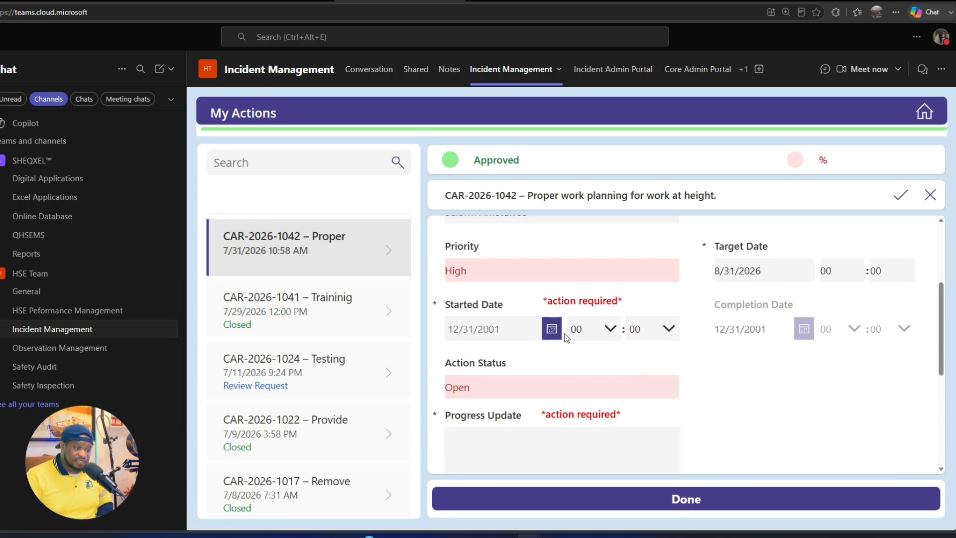
pyautogui.click(550, 329)
pyautogui.click(377, 478)
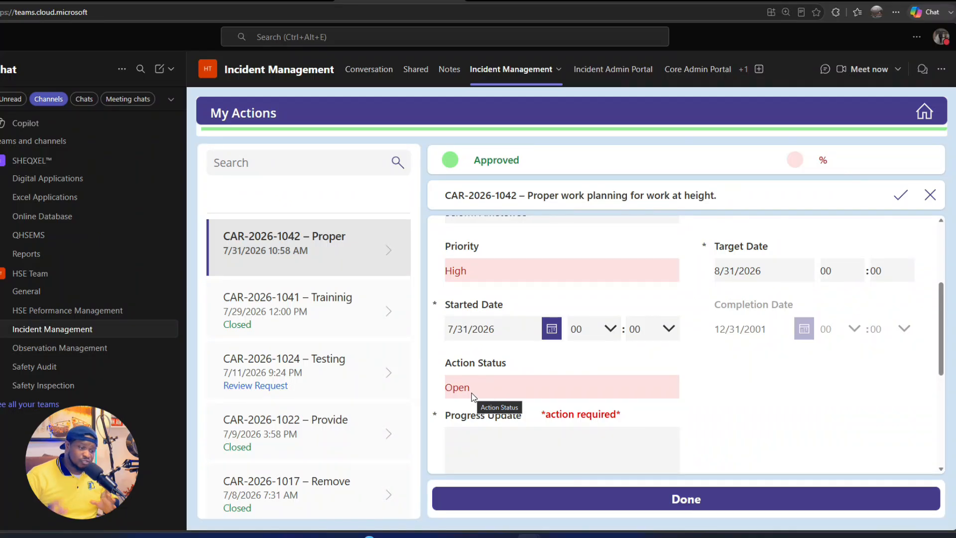
# Enter the progress update "We have completed arleadu" for the action.
pyautogui.scroll(-2, 581, 298)
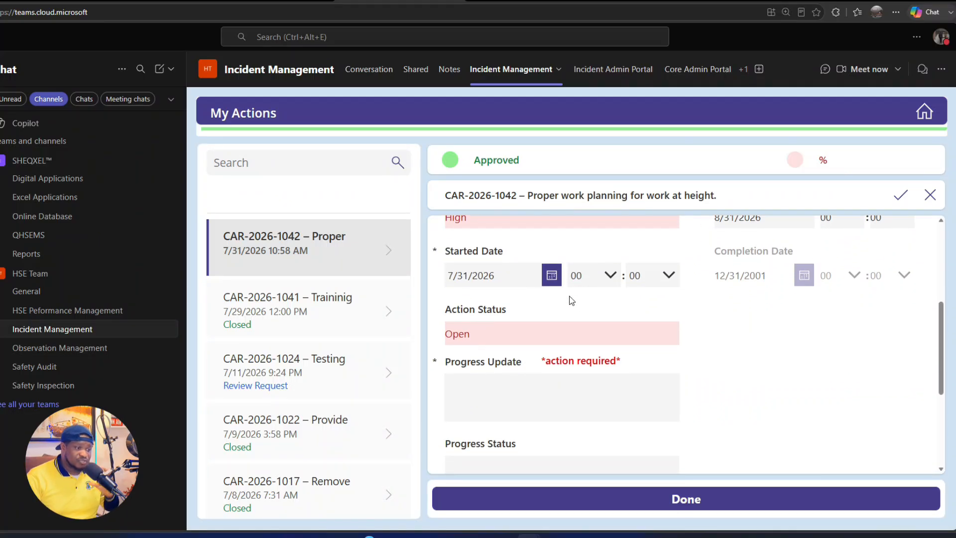
pyautogui.scroll(-2, 561, 372)
pyautogui.click(542, 346)
pyautogui.write('We ')
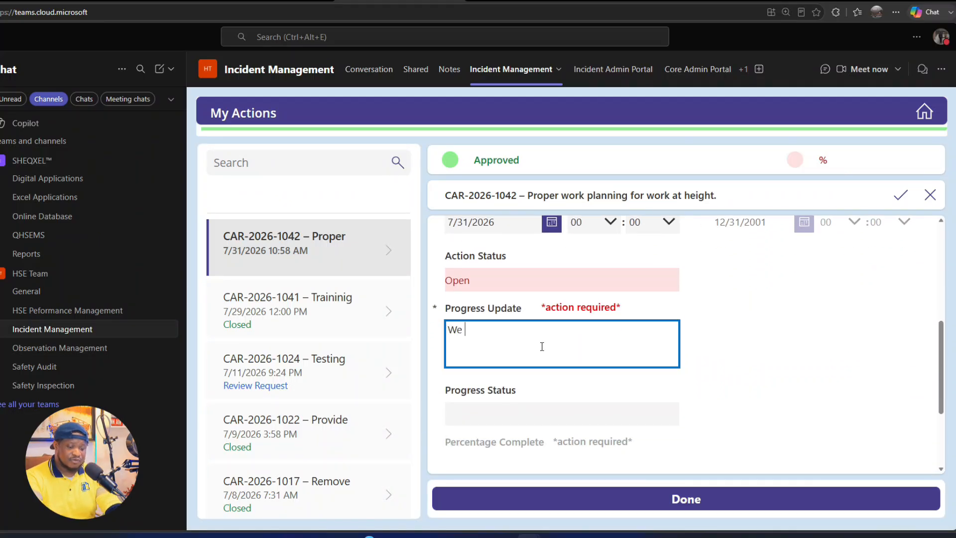
pyautogui.write('have completed already')
# Set the action's percentage complete to 100.
pyautogui.click(526, 400)
pyautogui.scroll(-5, 517, 407)
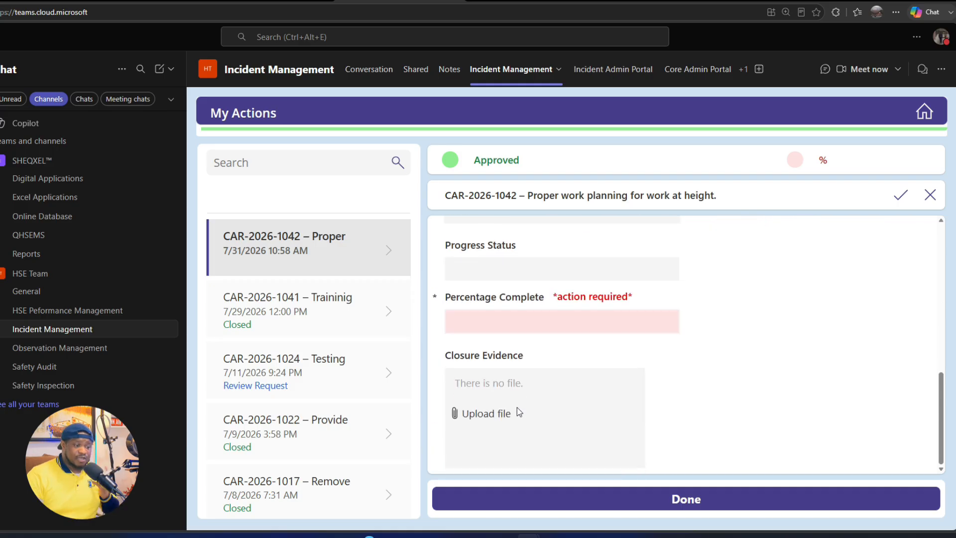
pyautogui.click(482, 318)
pyautogui.write('100')
pyautogui.click(681, 359)
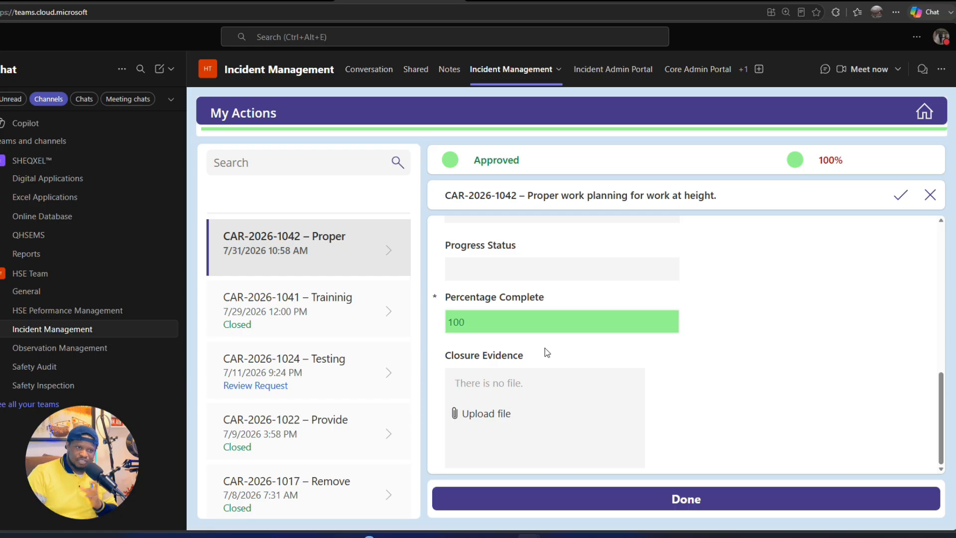
pyautogui.click(484, 325)
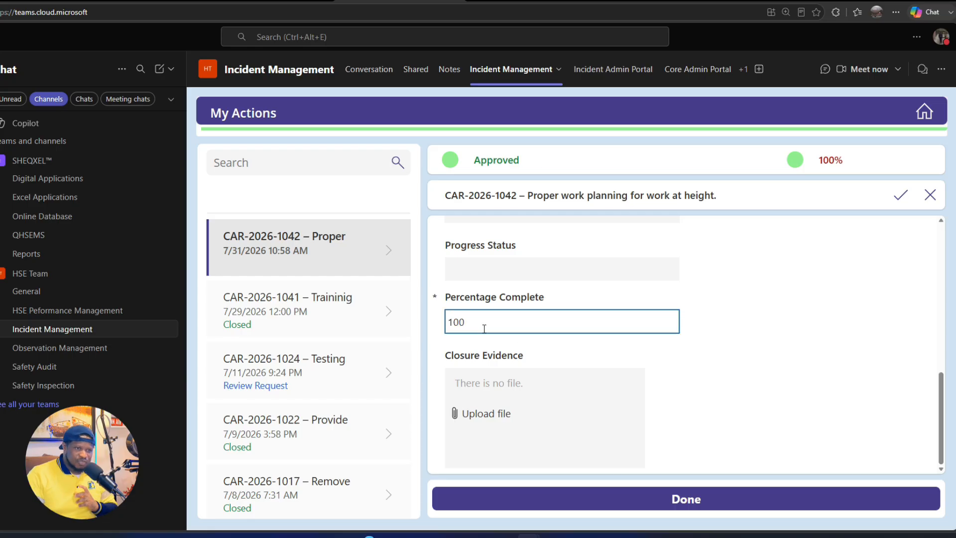
pyautogui.click(538, 303)
# Set the completion date to 7/31/2026 and submit the action with a review request.
pyautogui.scroll(5, 597, 309)
pyautogui.click(803, 343)
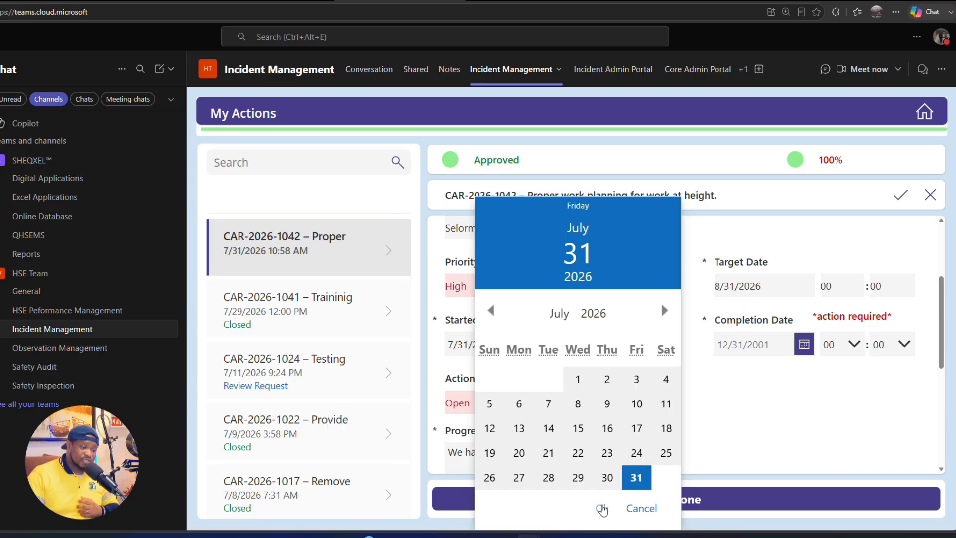
pyautogui.click(602, 507)
pyautogui.click(903, 196)
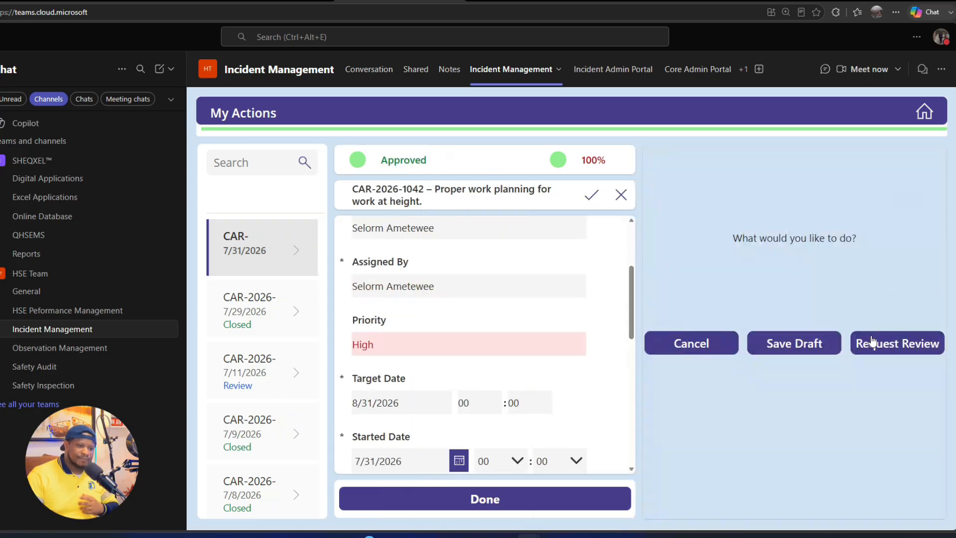
pyautogui.click(873, 342)
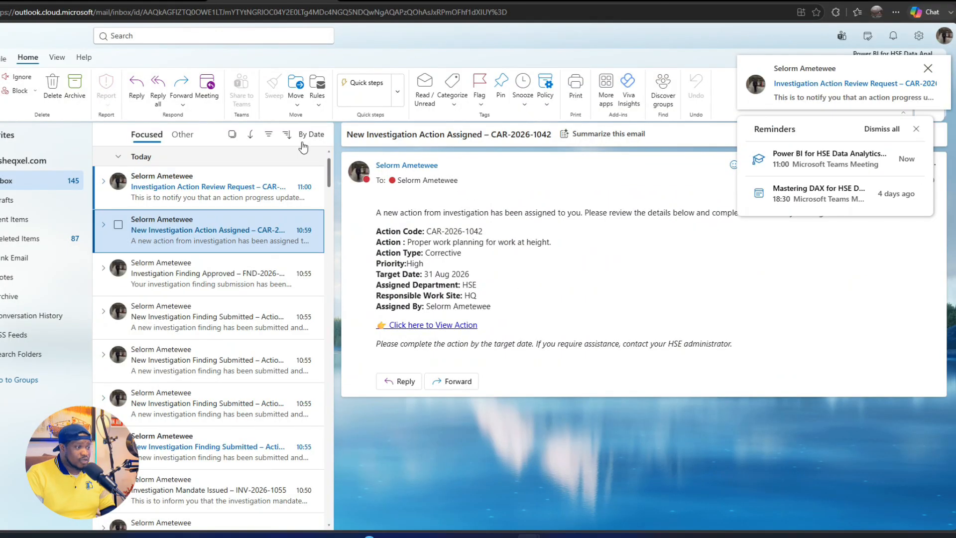
# Read the Investigation Action Review Request email for CAR-2026-1042 in Outlook, and return to the incident app's home in Teams.
pyautogui.click(209, 187)
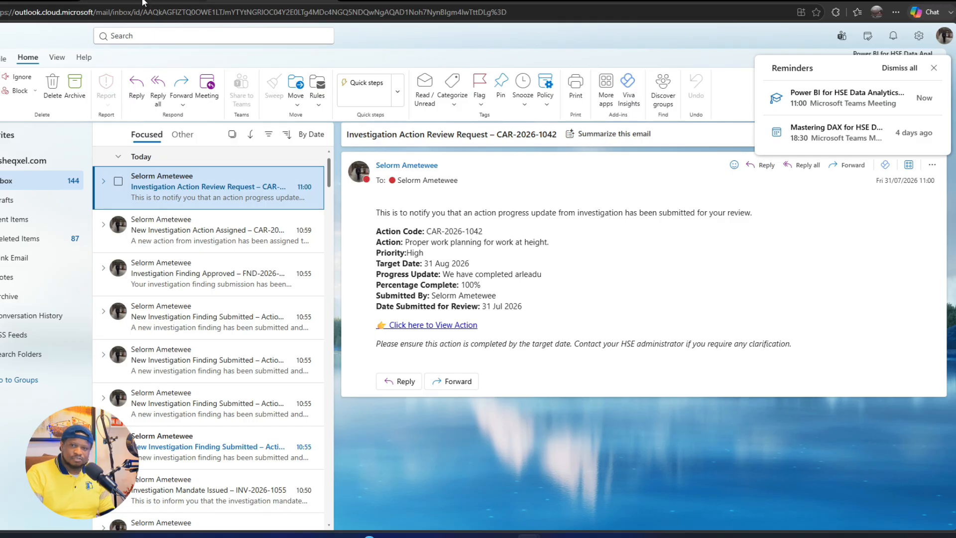
pyautogui.moveTo(143, 2)
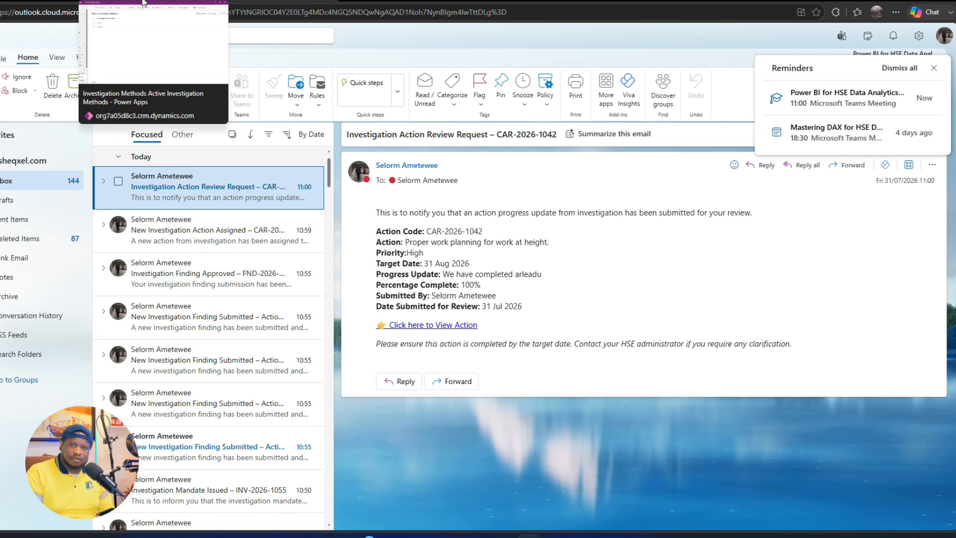
pyautogui.click(188, 2)
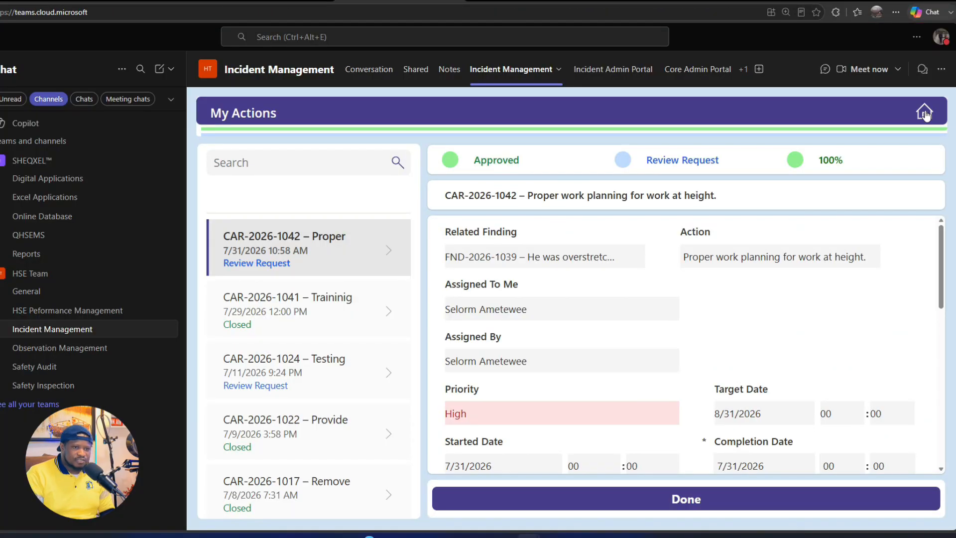
pyautogui.click(925, 113)
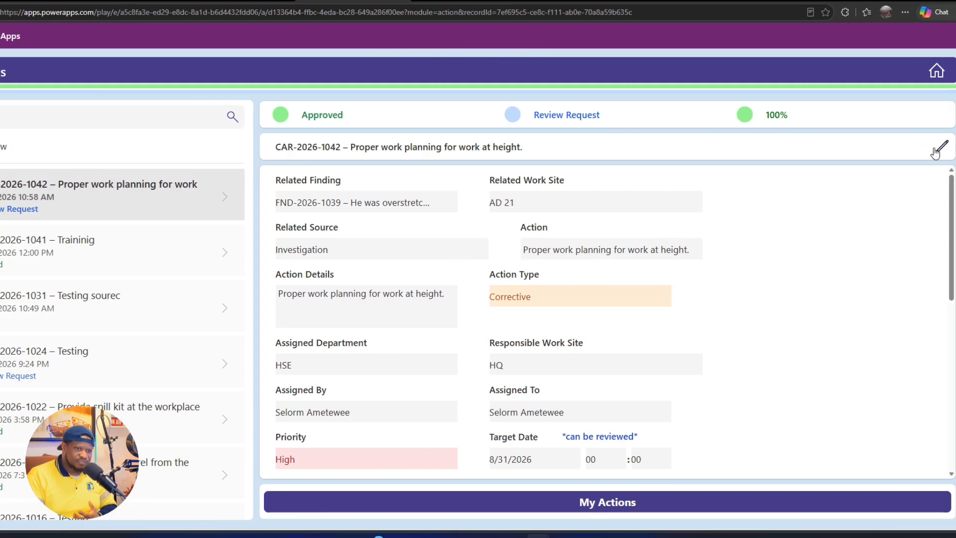
# Edit action CAR-2026-1042 in Power Apps, setting the verification date to 7/31/2026 and selecting the person who verified it.
pyautogui.click(951, 147)
pyautogui.scroll(-5, 706, 347)
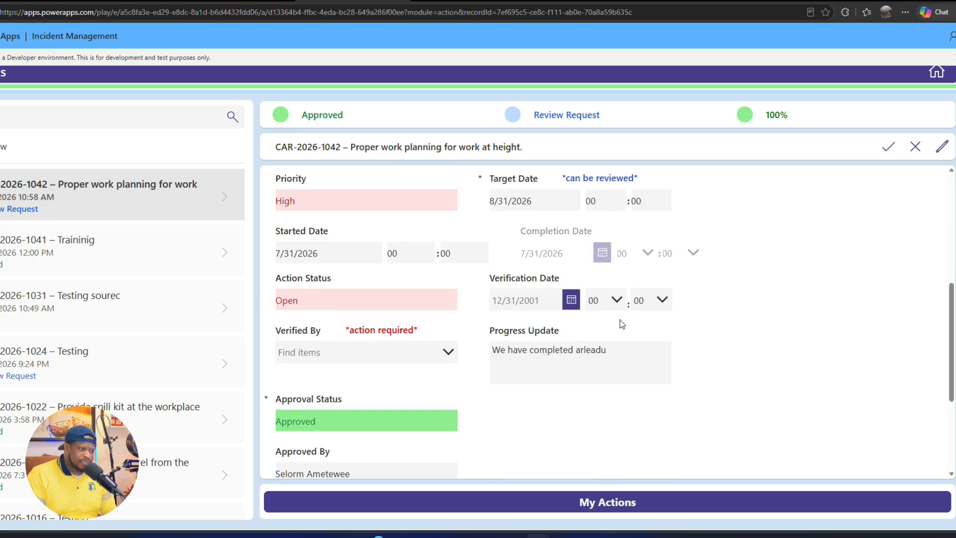
pyautogui.scroll(4, 788, 271)
pyautogui.scroll(-2, 380, 367)
pyautogui.click(380, 366)
pyautogui.scroll(-1, 429, 412)
pyautogui.click(322, 482)
pyautogui.click(291, 510)
pyautogui.click(349, 413)
pyautogui.click(349, 429)
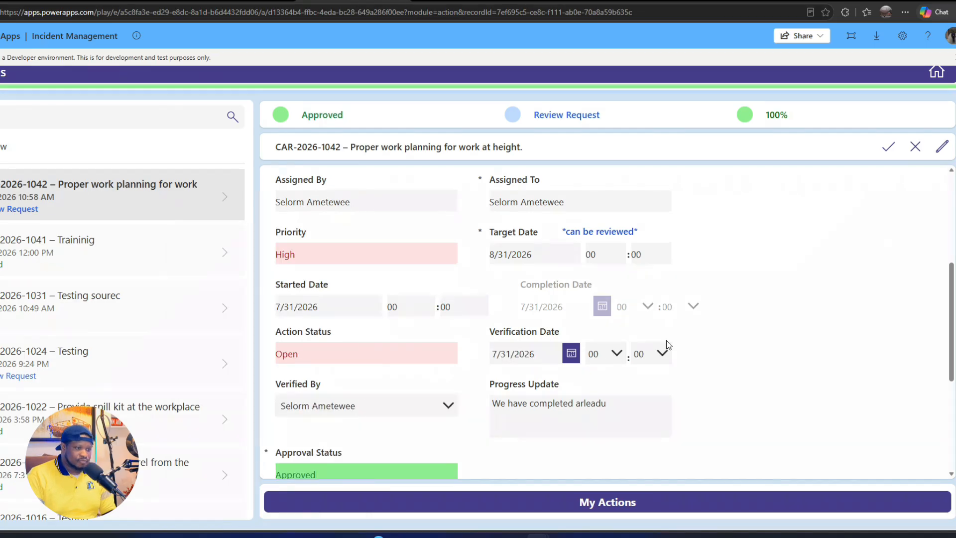
# Change the action's progress status to Closed and save it by closing the action.
pyautogui.scroll(-4, 665, 339)
pyautogui.click(637, 423)
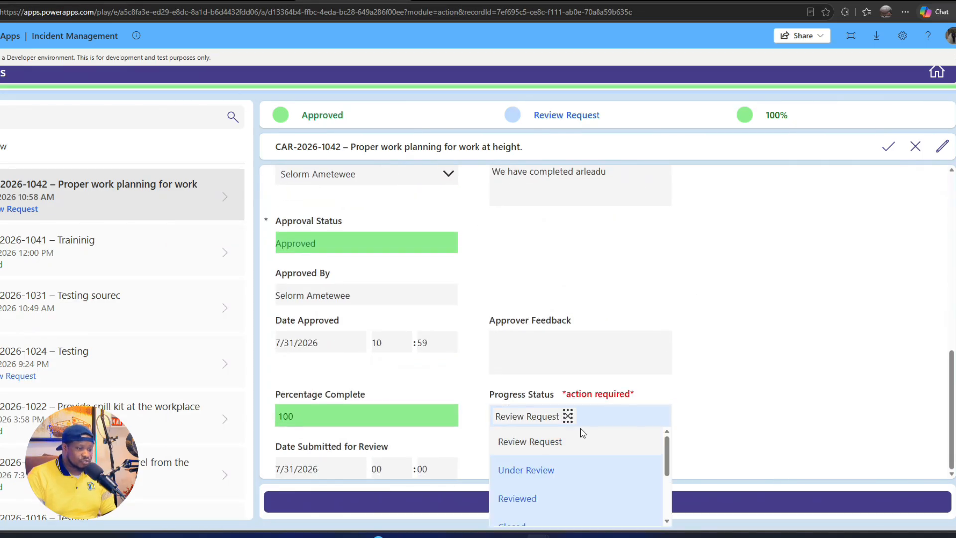
pyautogui.click(547, 520)
pyautogui.click(888, 146)
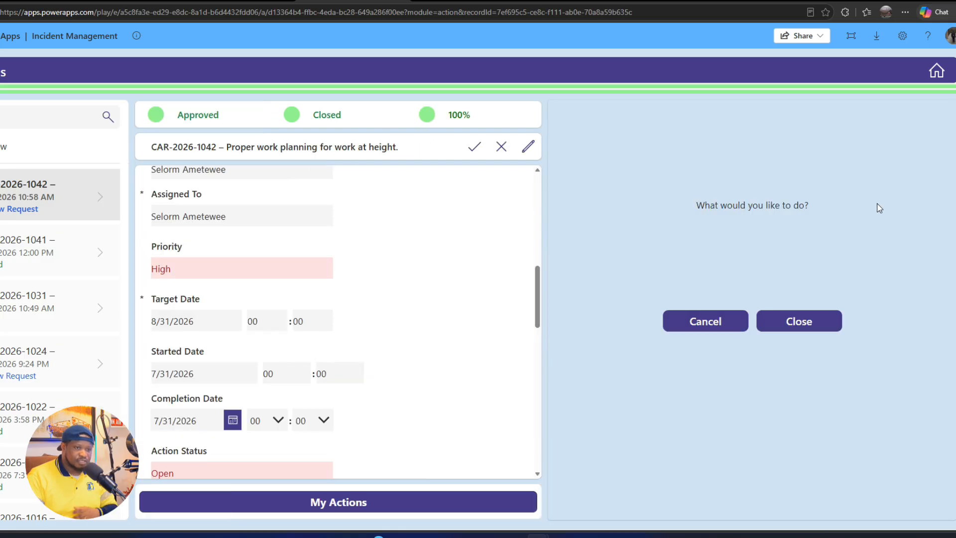
pyautogui.click(791, 321)
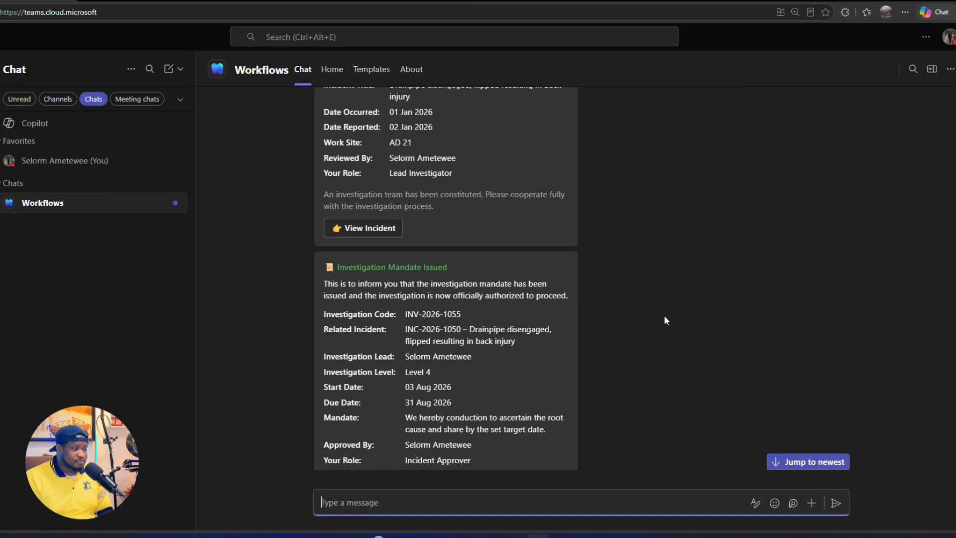
# Look through the Workflows chat notifications in Teams and open the Investigation Action Closed email for CAR-2026-1042 in Outlook.
pyautogui.scroll(-5, 665, 319)
pyautogui.scroll(-10, 720, 273)
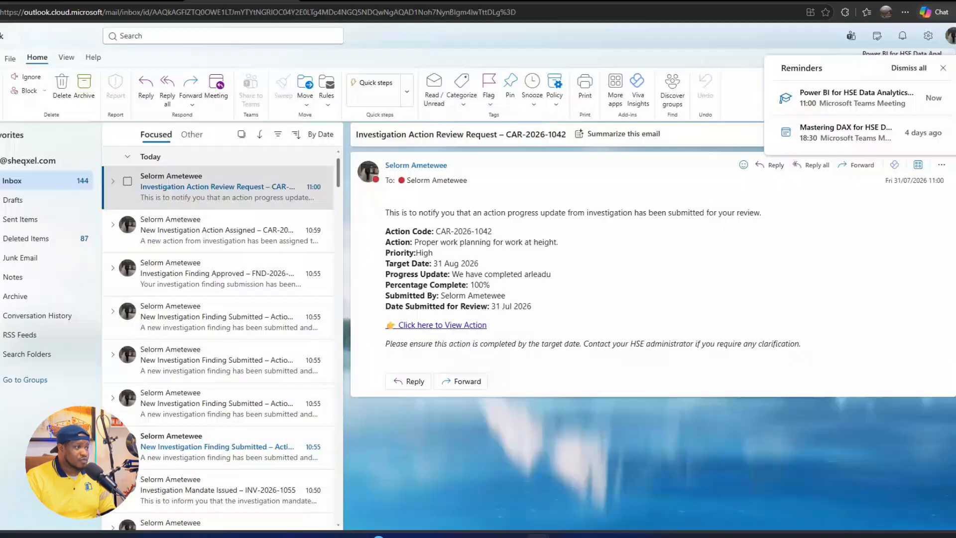
pyautogui.click(256, 189)
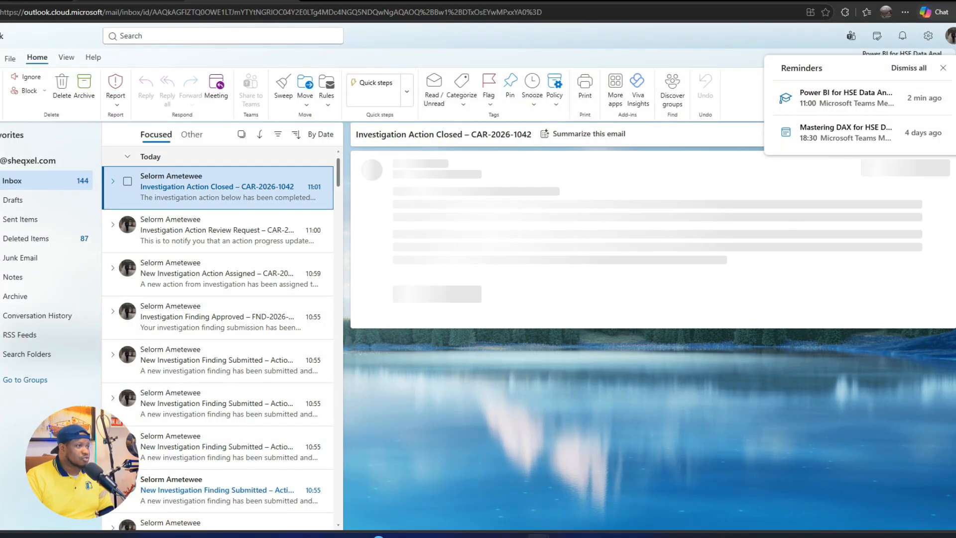
# Return to Teams and check the status of action CAR-2026-1042 in the Actions and My Actions lists.
pyautogui.click(443, 1)
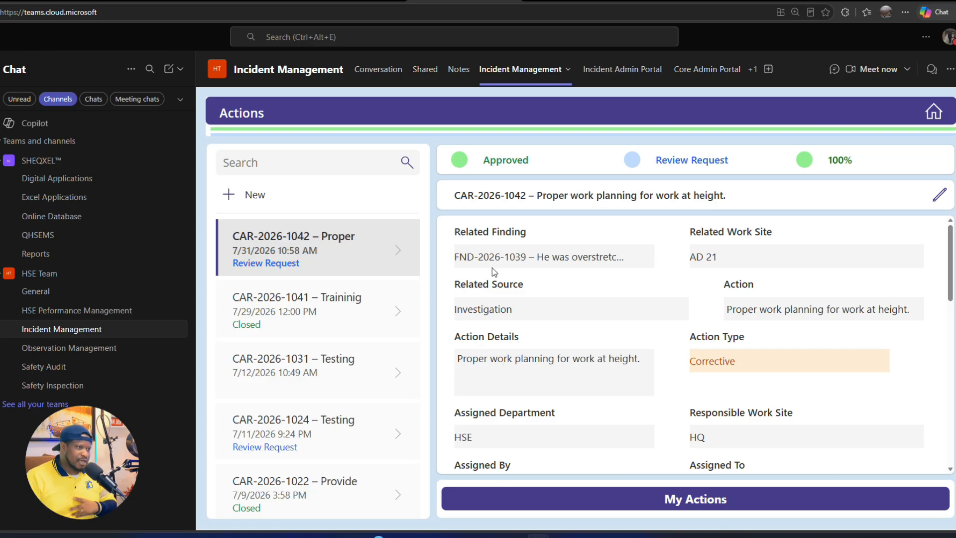
pyautogui.click(655, 504)
pyautogui.click(656, 504)
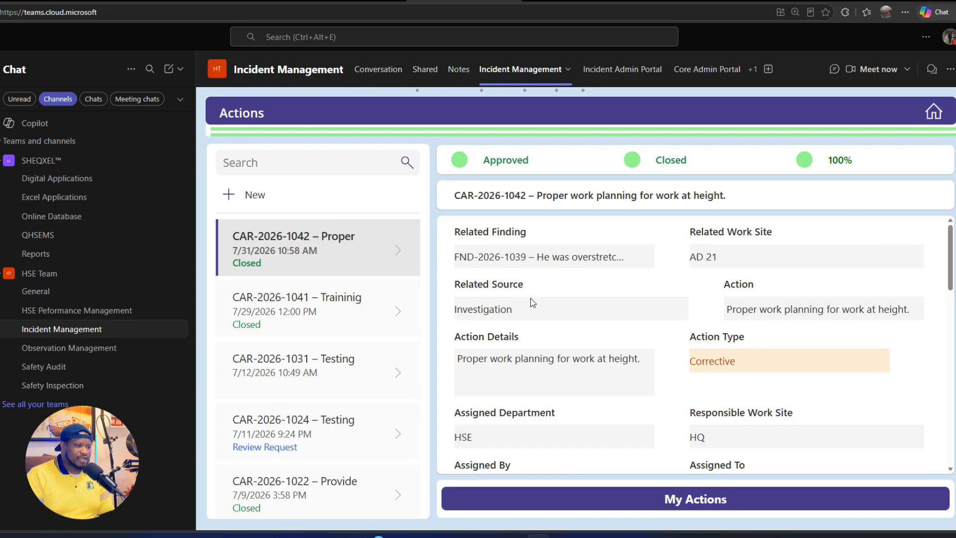
pyautogui.click(670, 498)
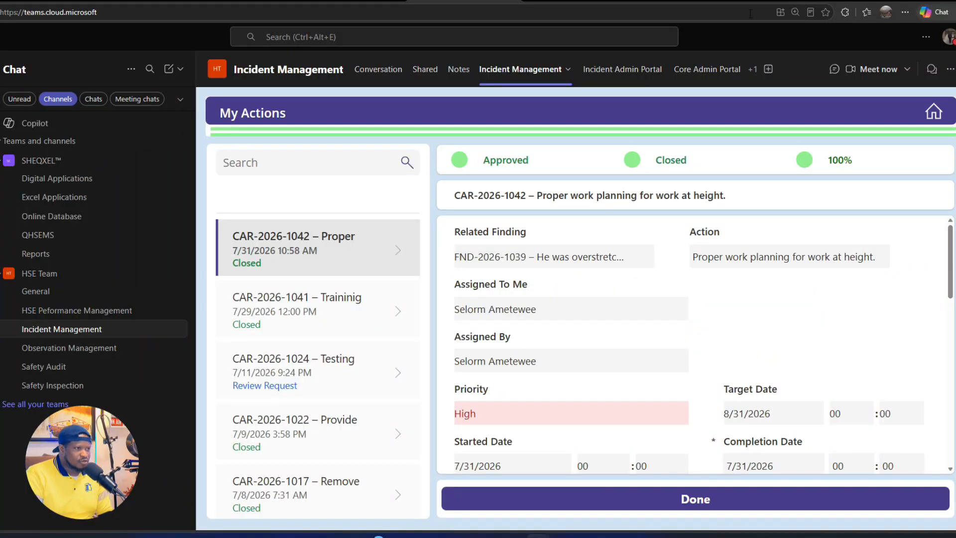
# View the Injury to Body Dashboard in Power BI, and switch to the Active Investigation Methods list in Incident Administration.
pyautogui.click(798, 1)
pyautogui.click(367, 163)
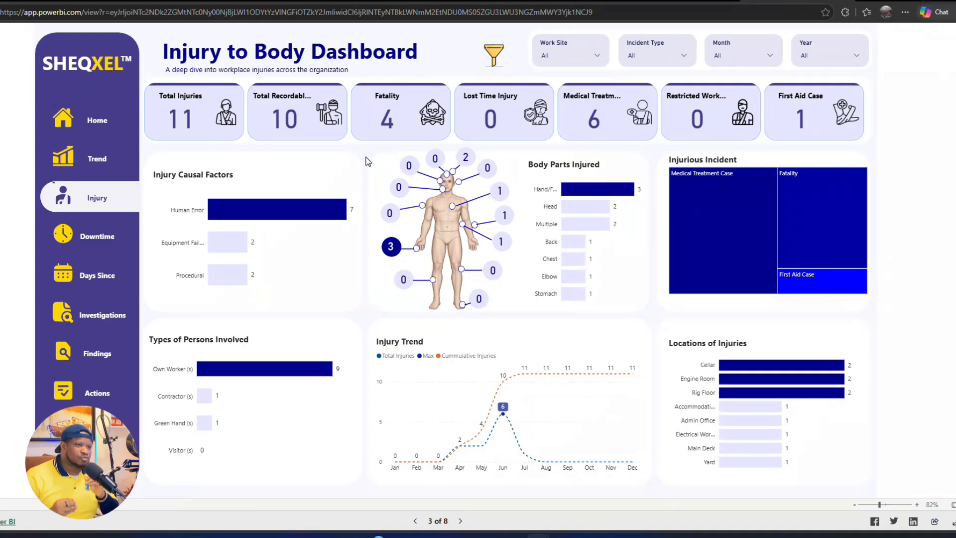
pyautogui.click(130, 1)
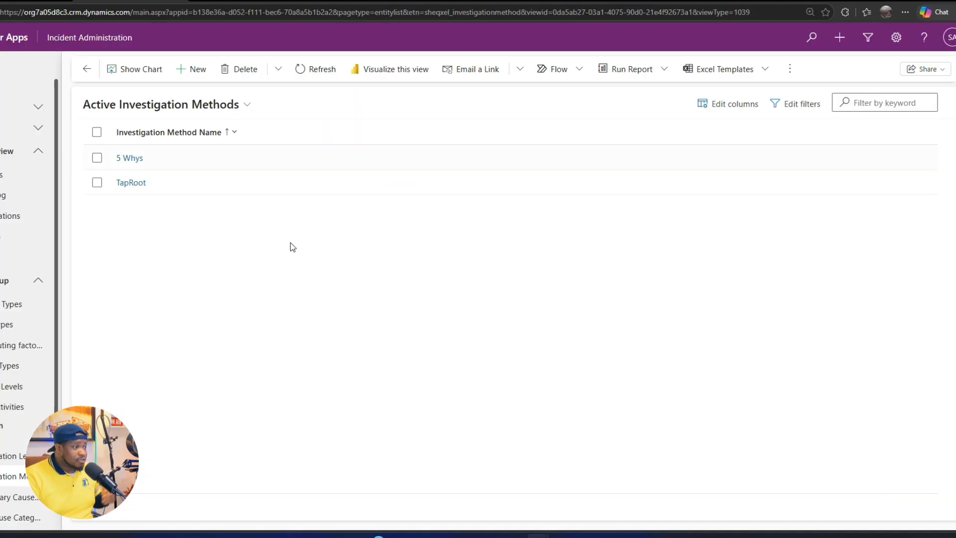